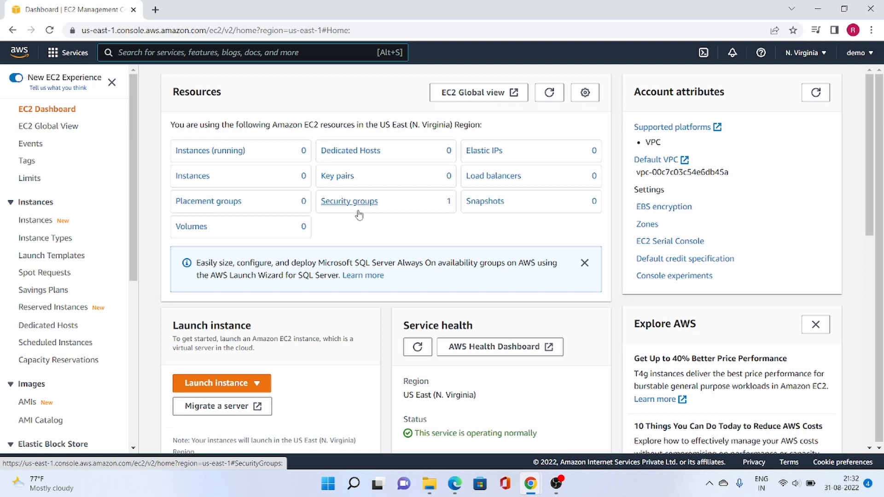
Step: Start launching a new EC2 instance and name it sample1
left_click(215, 384)
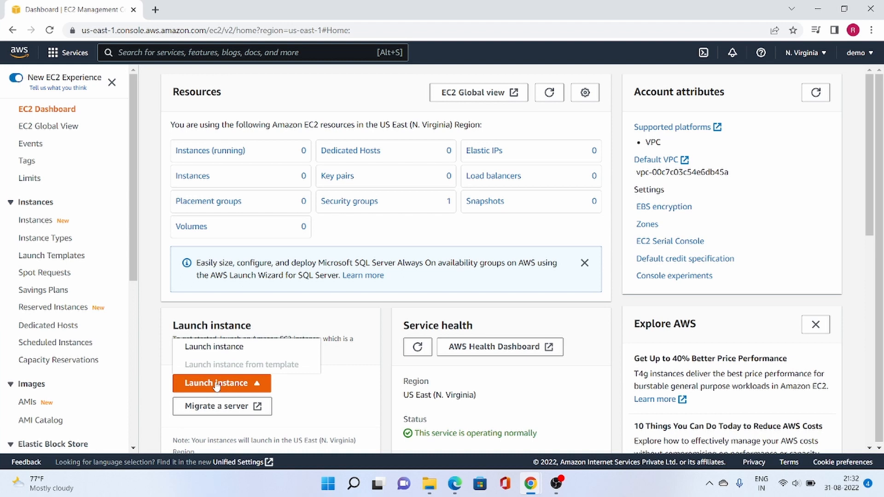
left_click(217, 348)
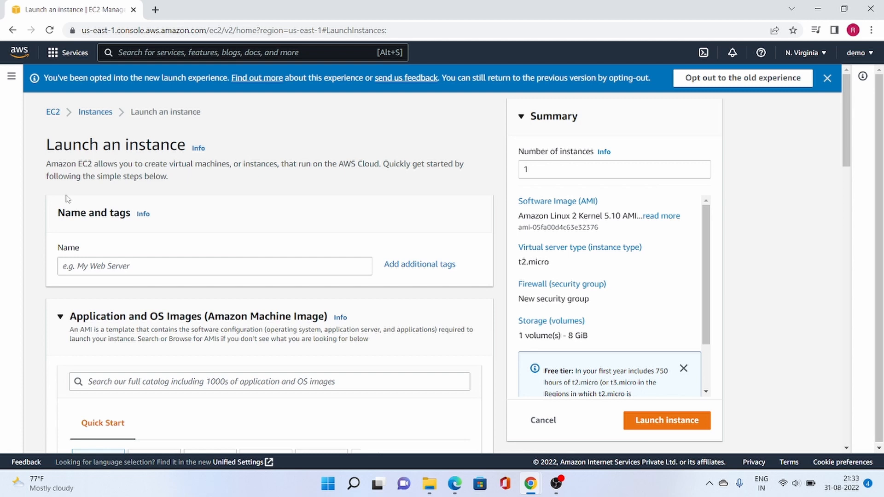
left_click(86, 263)
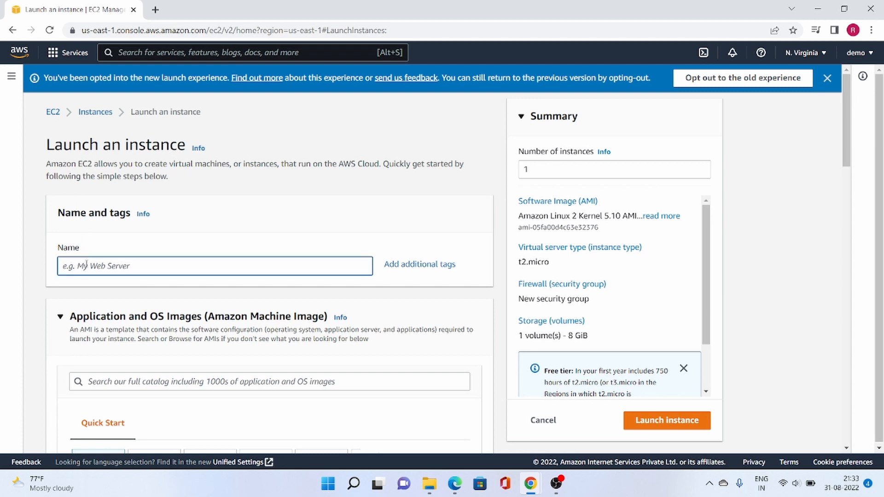
type("sample1")
Step: Choose the Amazon Linux 2 AMI (HVM) - Kernel 5.10, SSD Volume Type as the machine image
scroll(151, 240, "down", 5)
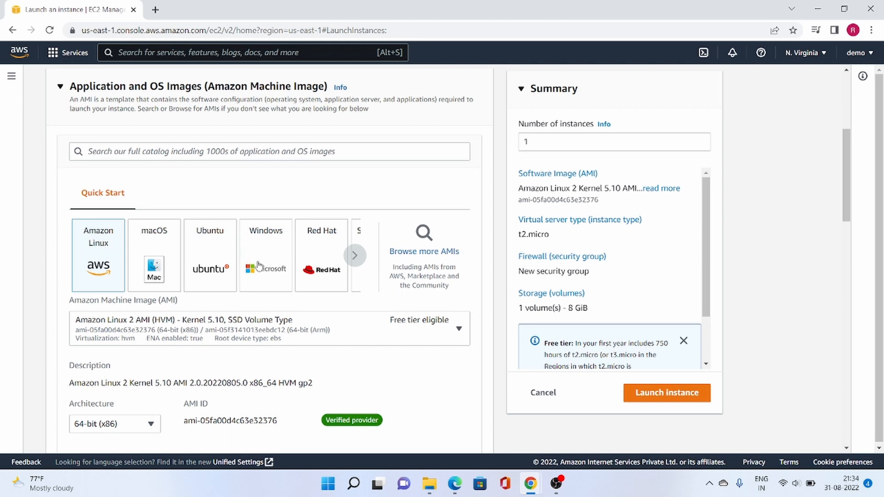
left_click(353, 256)
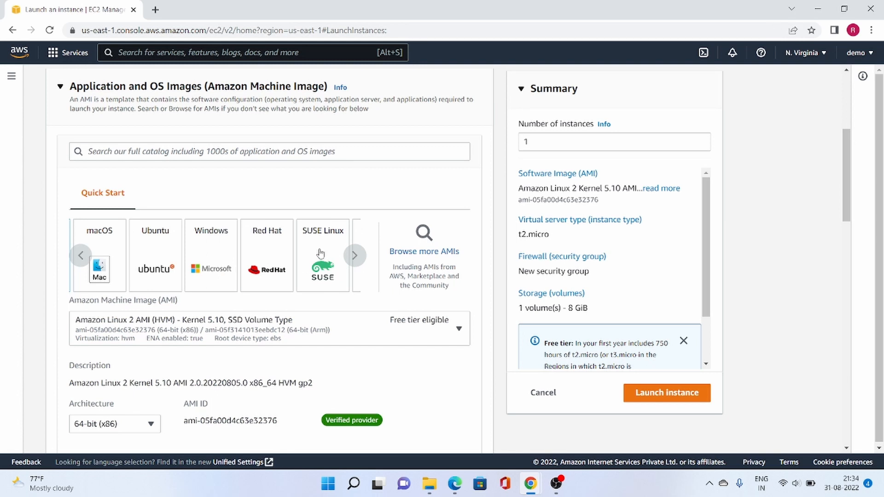
scroll(244, 300, "down", 2)
left_click(439, 281)
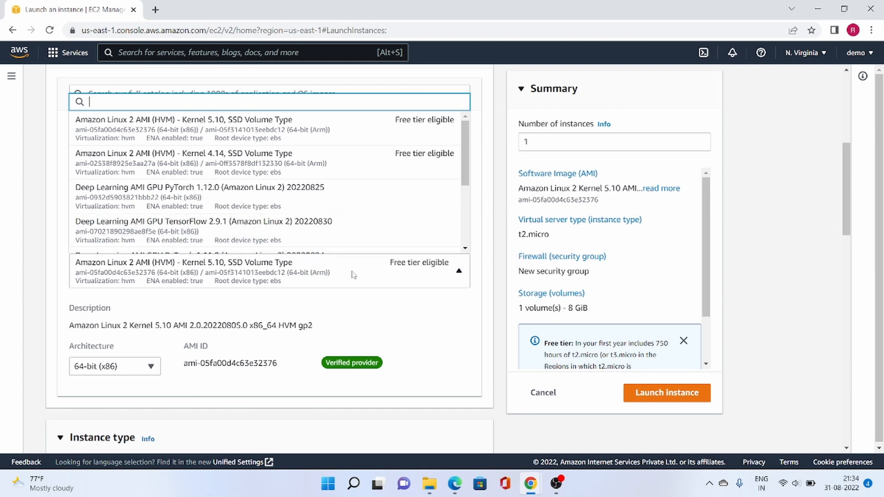
left_click(166, 140)
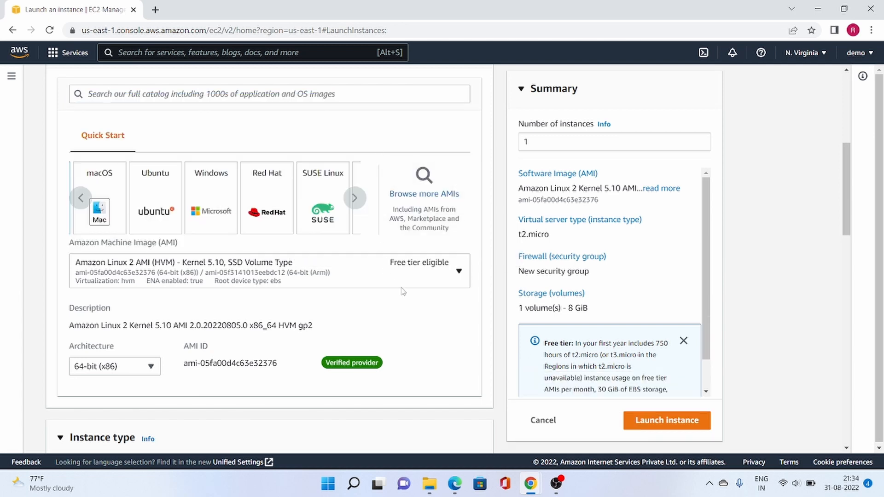
Step: Select the free-tier t2.micro instance type
scroll(311, 303, "down", 1)
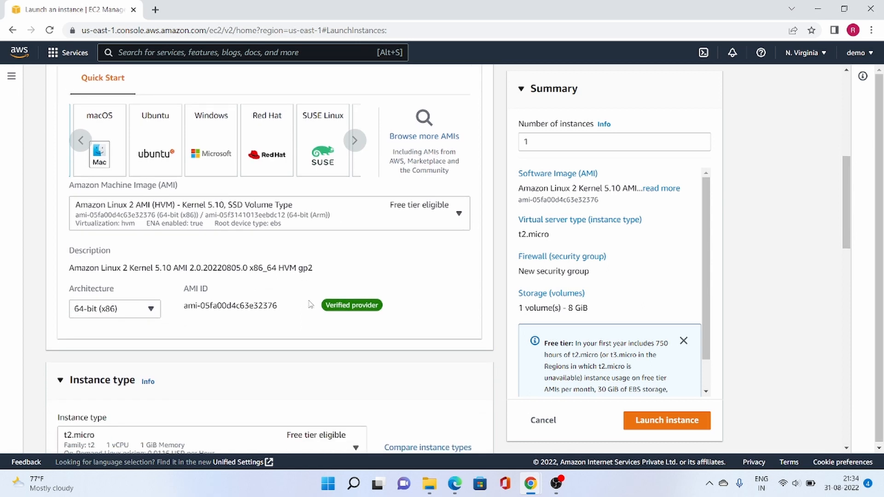
scroll(309, 304, "down", 3)
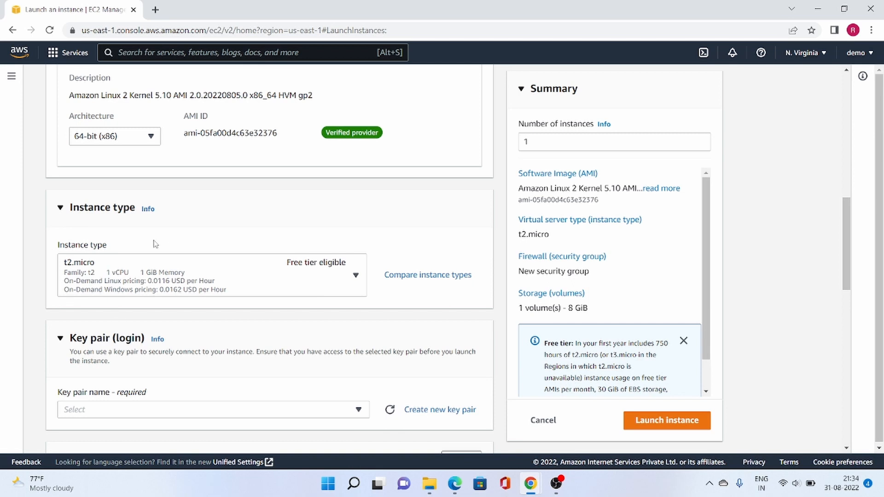
left_click(179, 274)
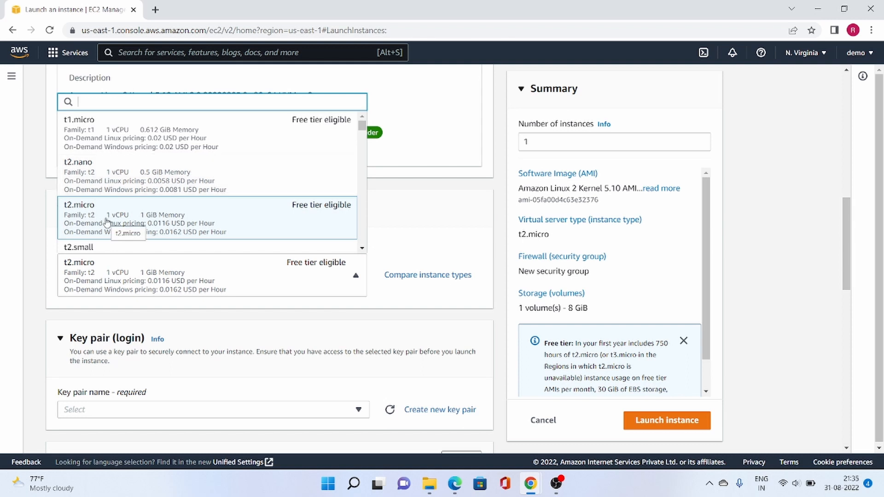
left_click(299, 219)
Step: Create an RSA key pair named sample key with the .ppk private key file format
scroll(314, 226, "down", 1)
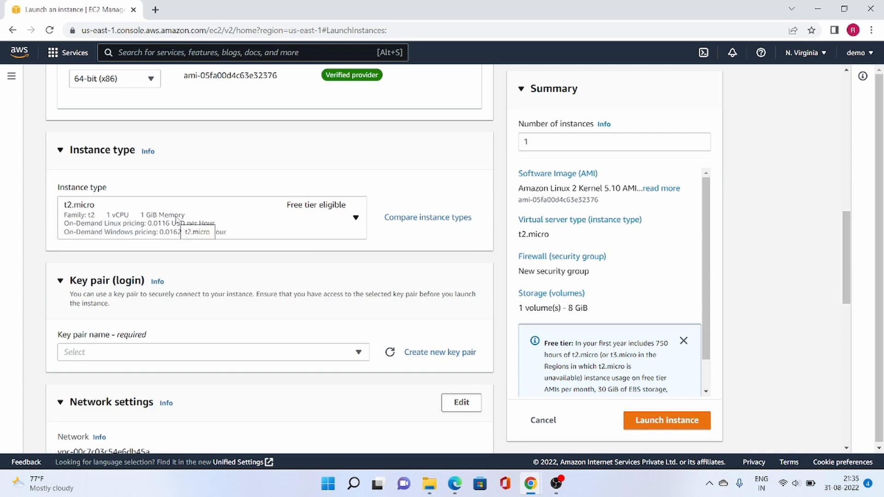
scroll(176, 220, "down", 2)
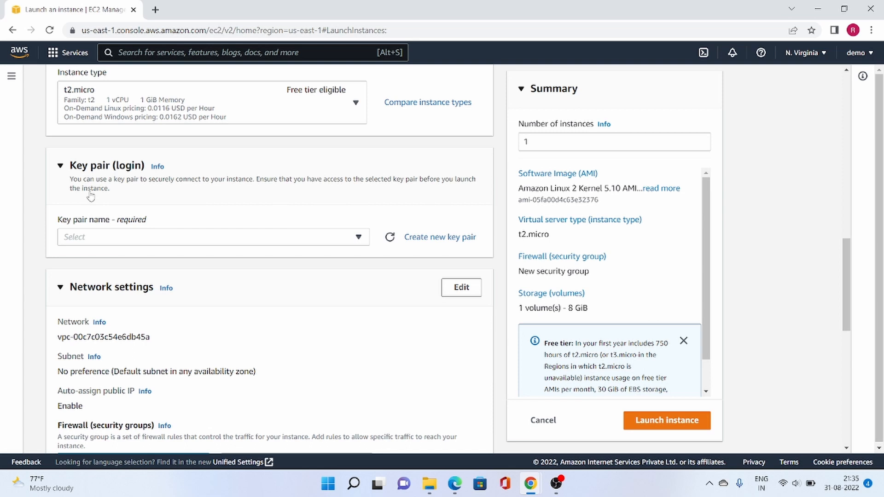
left_click(409, 236)
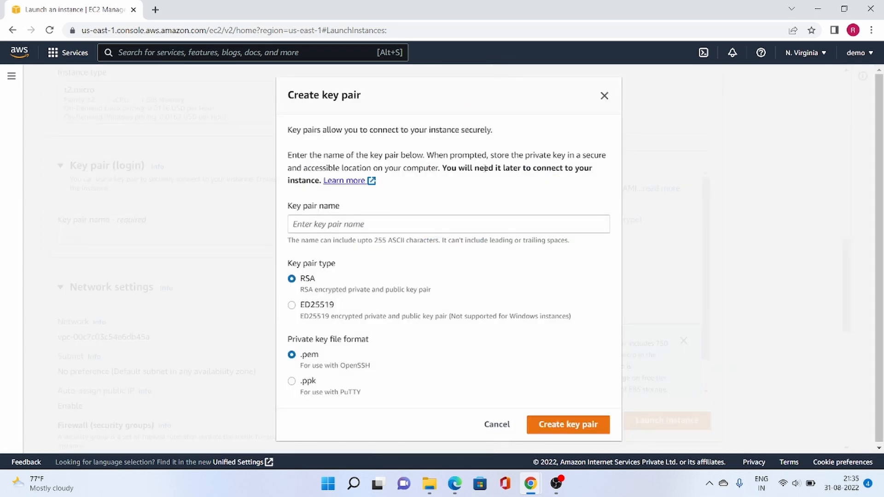
left_click(327, 231)
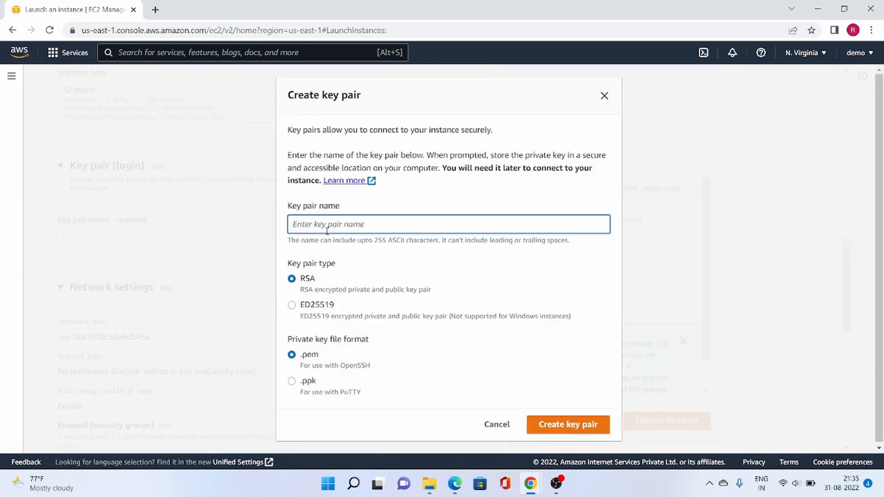
type("sample key")
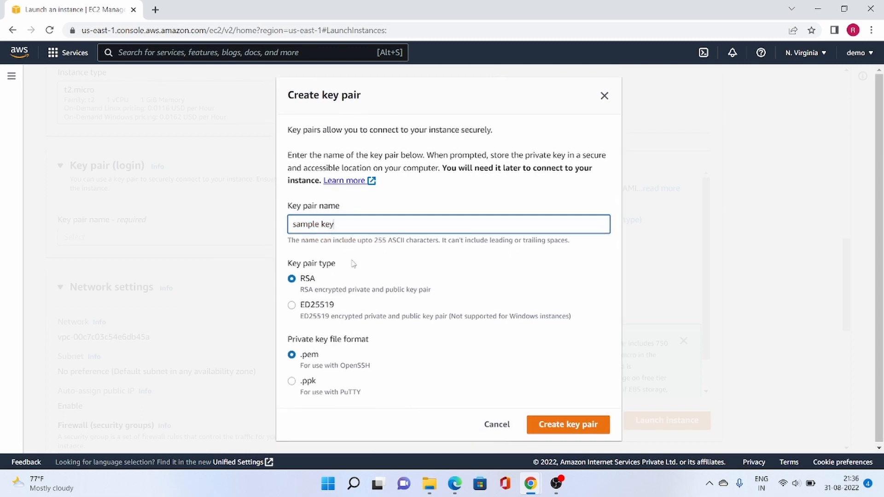
left_click(291, 379)
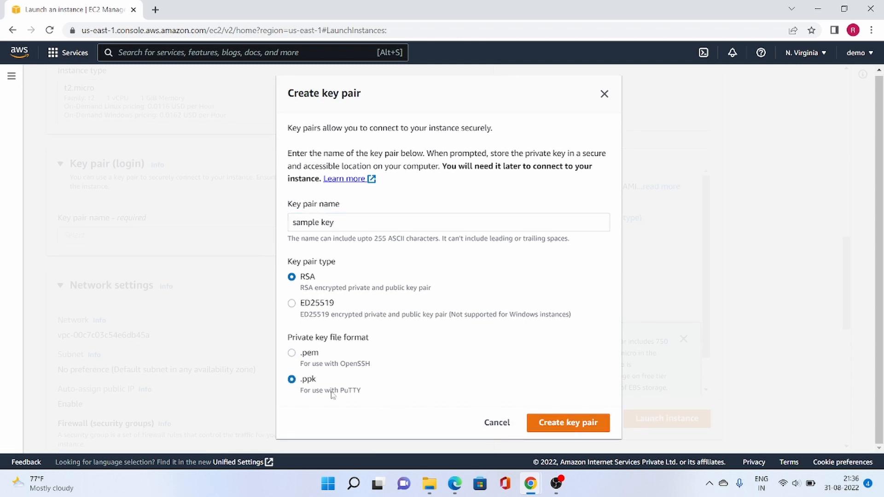
left_click(558, 428)
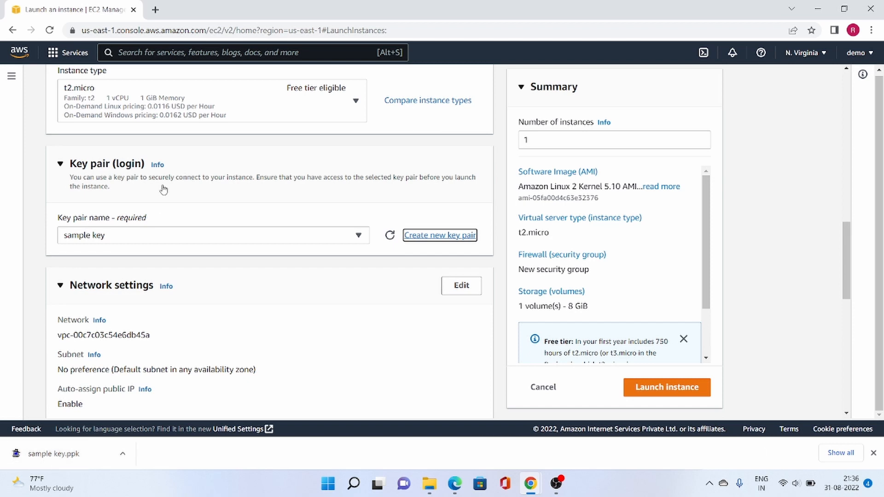
Step: Edit the network settings to use the default VPC and its subnet in the us-east-1d availability zone
scroll(175, 193, "down", 2)
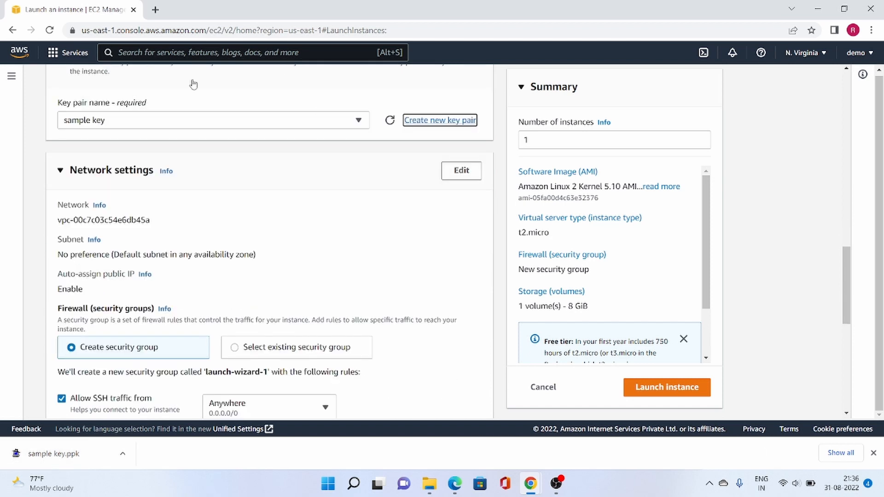
left_click(460, 171)
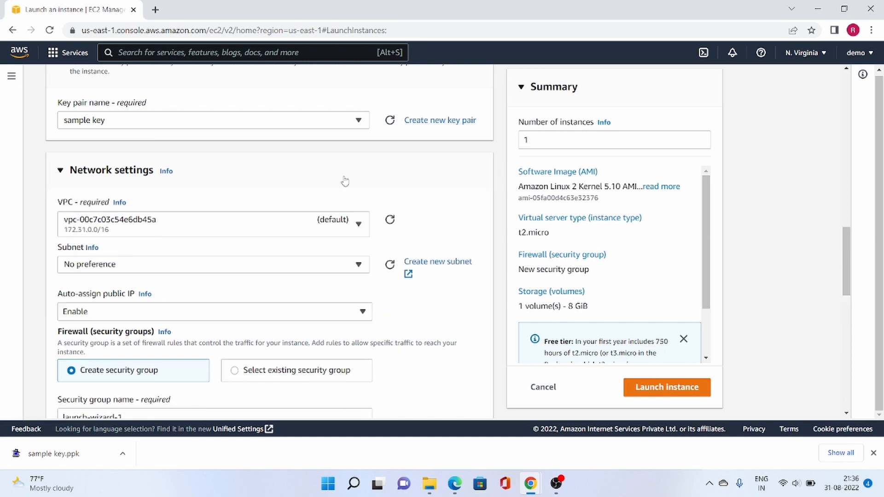
scroll(248, 208, "down", 1)
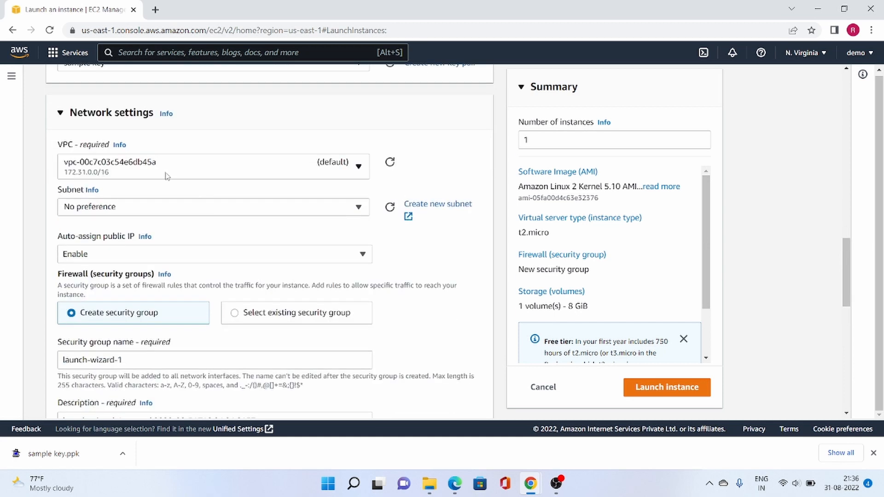
left_click(181, 165)
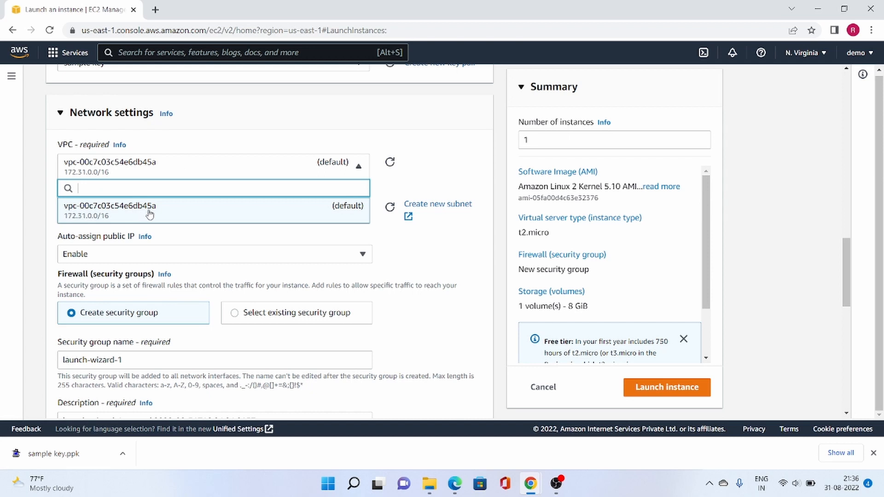
left_click(189, 211)
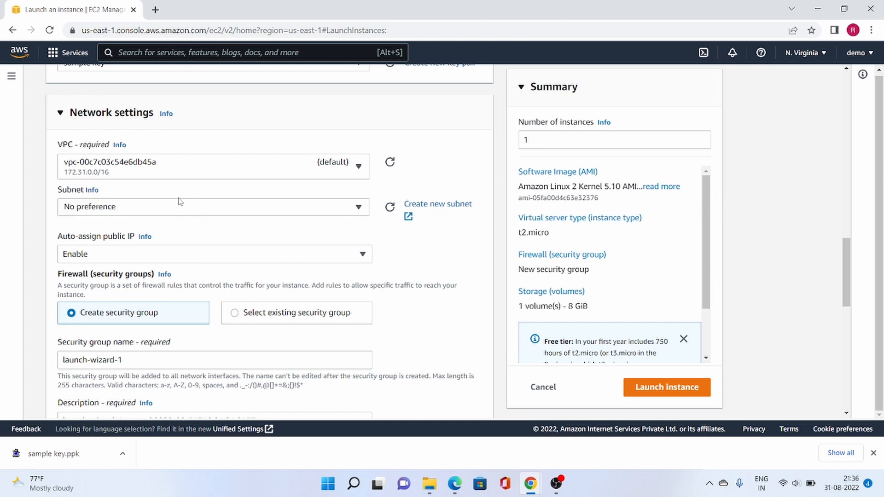
scroll(179, 202, "down", 1)
left_click(146, 155)
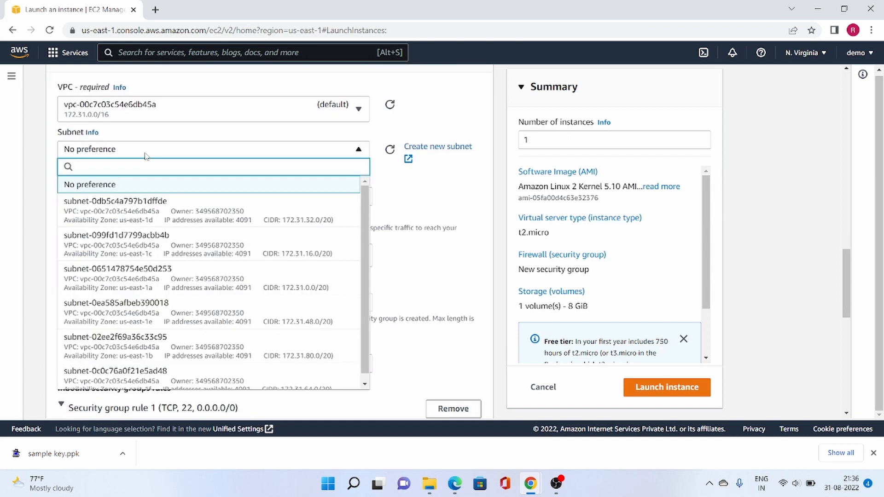
left_click(123, 211)
scroll(138, 189, "down", 1)
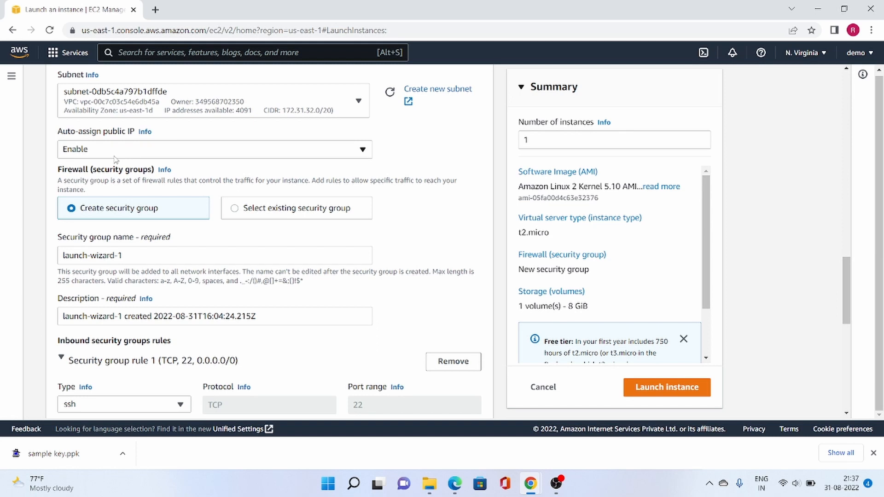
left_click(115, 156)
left_click(84, 184)
left_click(111, 153)
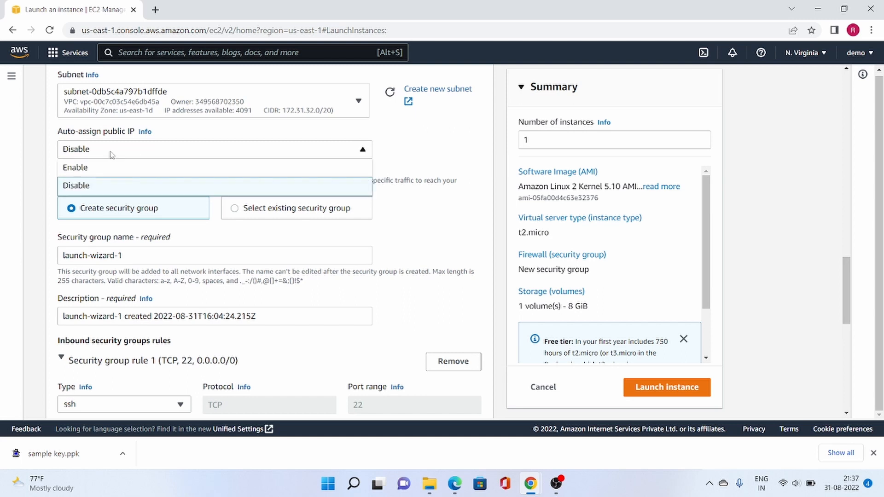
left_click(109, 168)
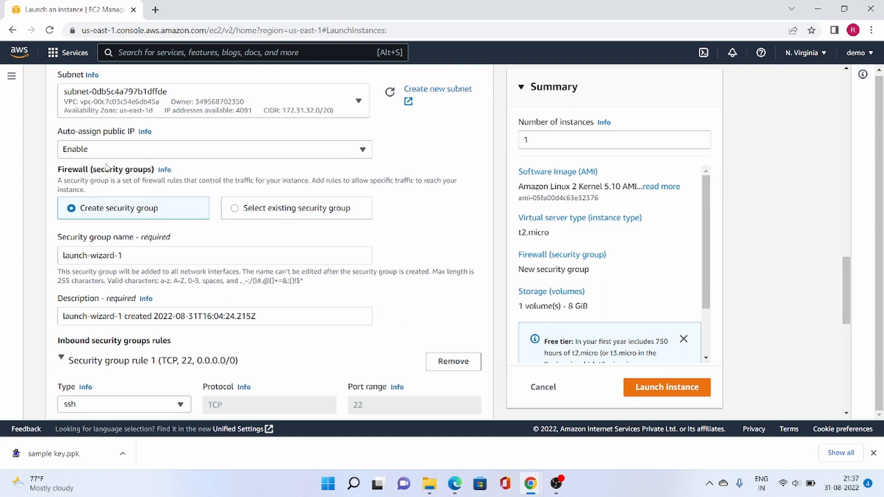
Step: Name the new security group sample sg and set its description to my 1st sample sg
scroll(107, 167, "down", 1)
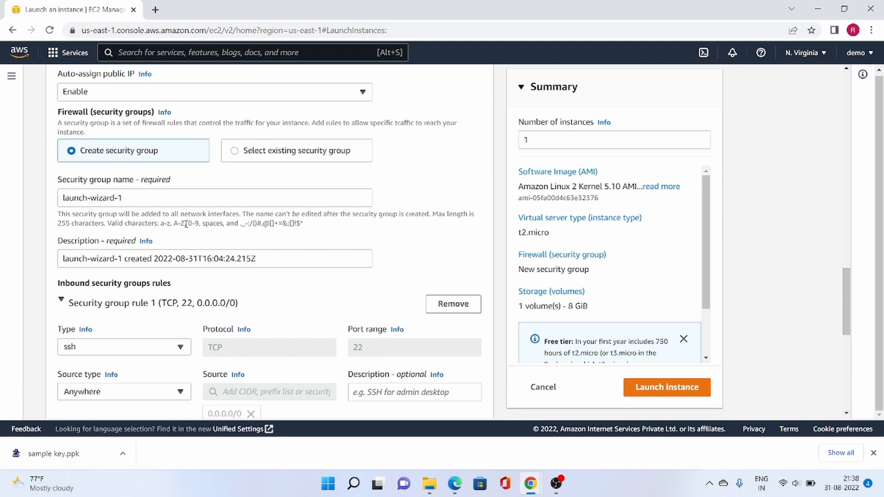
scroll(186, 224, "down", 1)
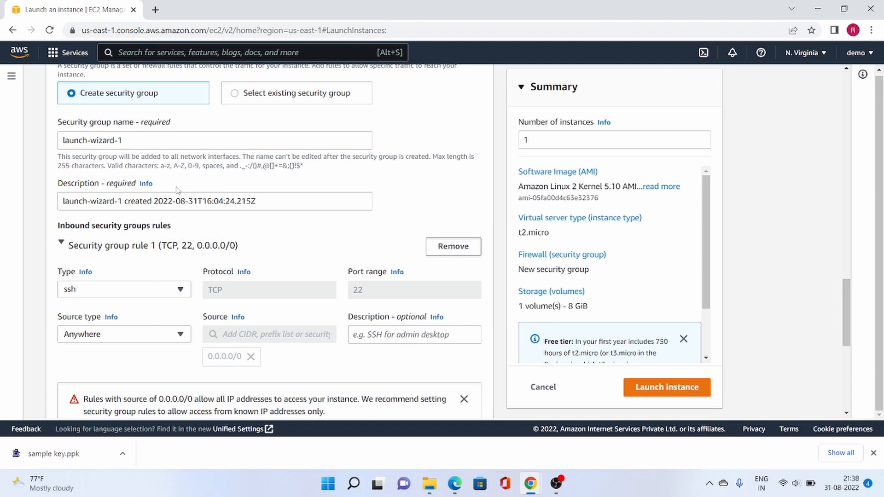
scroll(112, 195, "up", 1)
left_click_drag(140, 201, 27, 198)
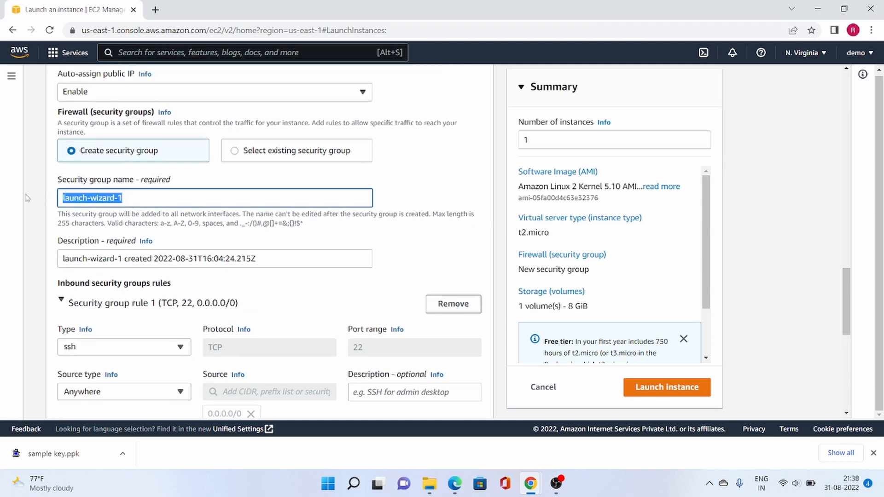
type("sampl")
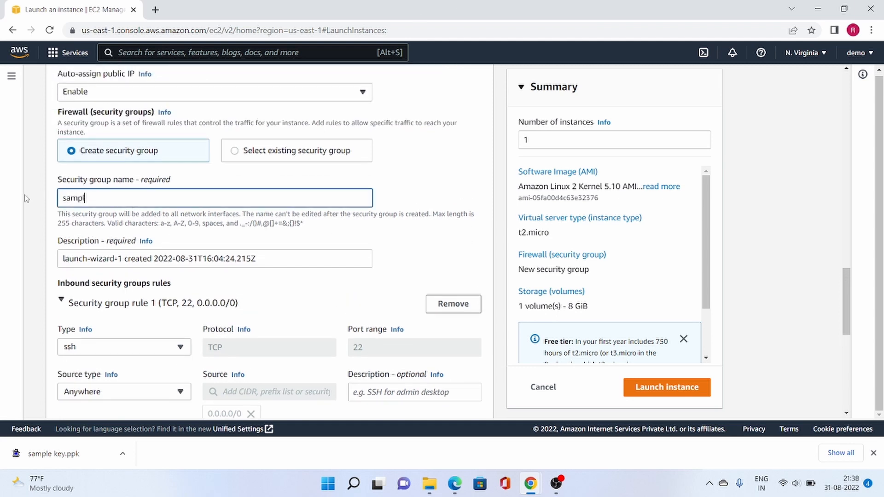
type("e sg")
left_click_drag(265, 260, 43, 276)
key("BackSpace")
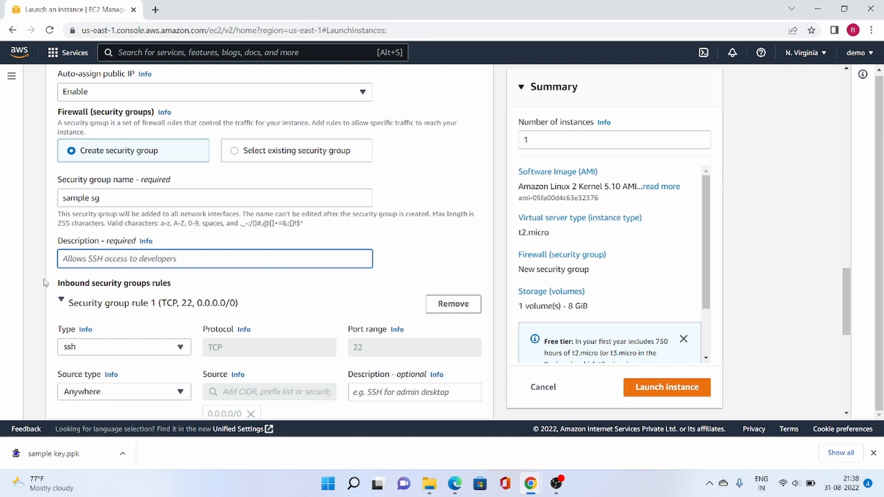
type("my ")
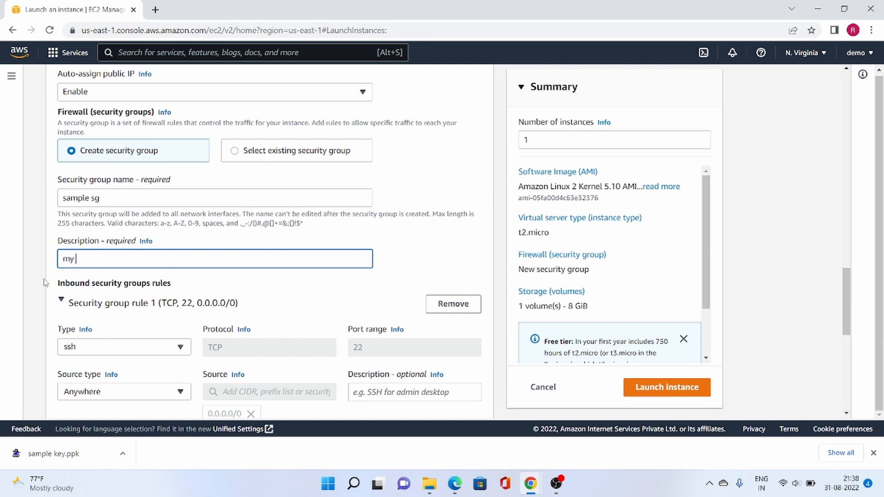
type("1st sample sg")
Step: Choose ssh as the type of the security group's first inbound rule
scroll(46, 281, "down", 1)
scroll(73, 278, "down", 1)
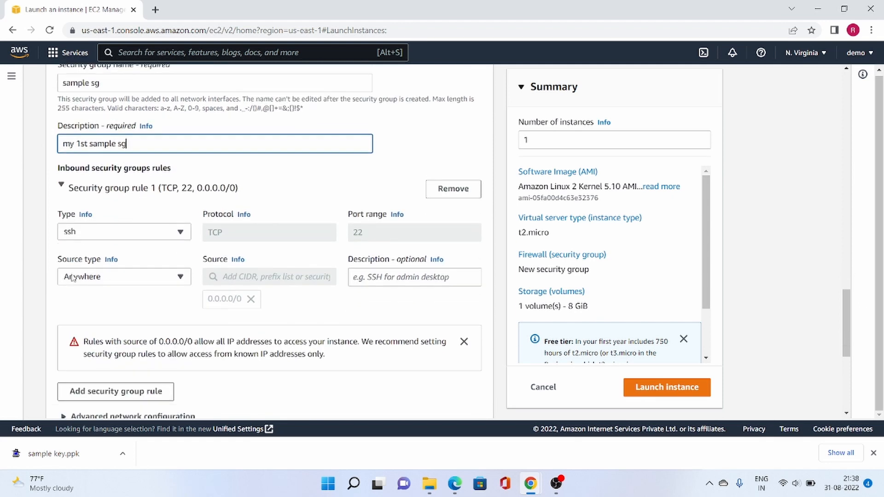
scroll(72, 278, "down", 1)
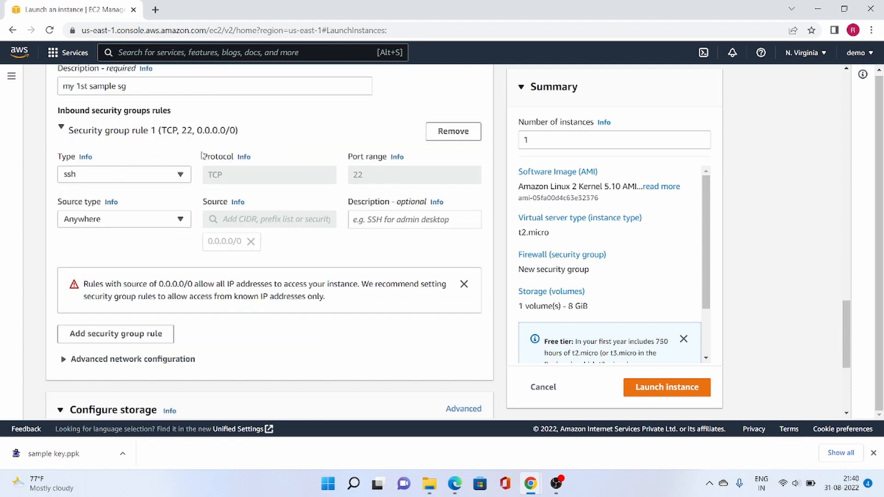
left_click(185, 179)
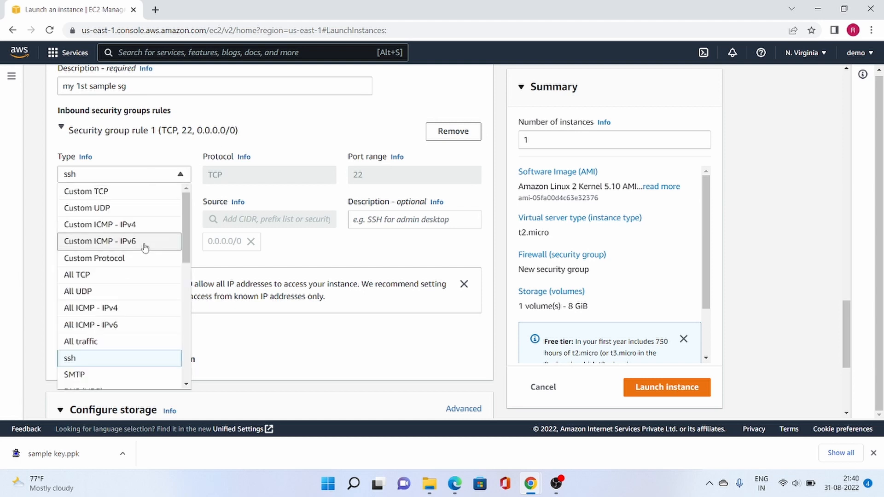
scroll(134, 285, "down", 1)
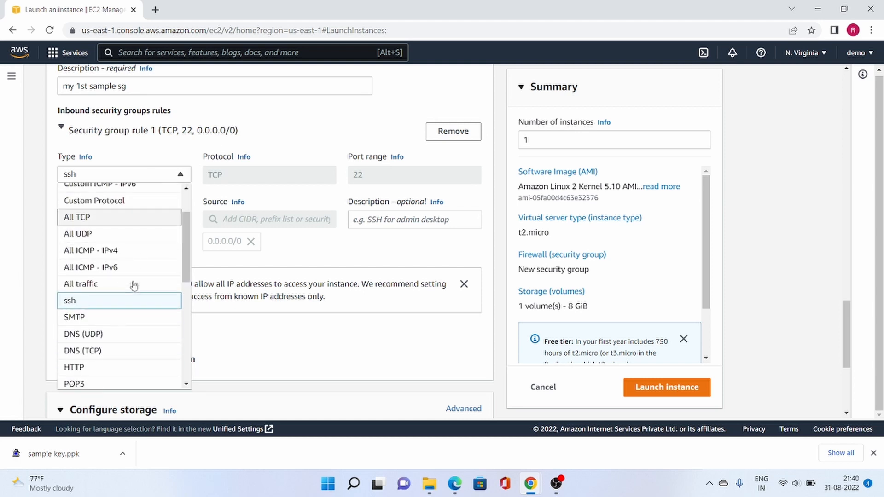
left_click(103, 302)
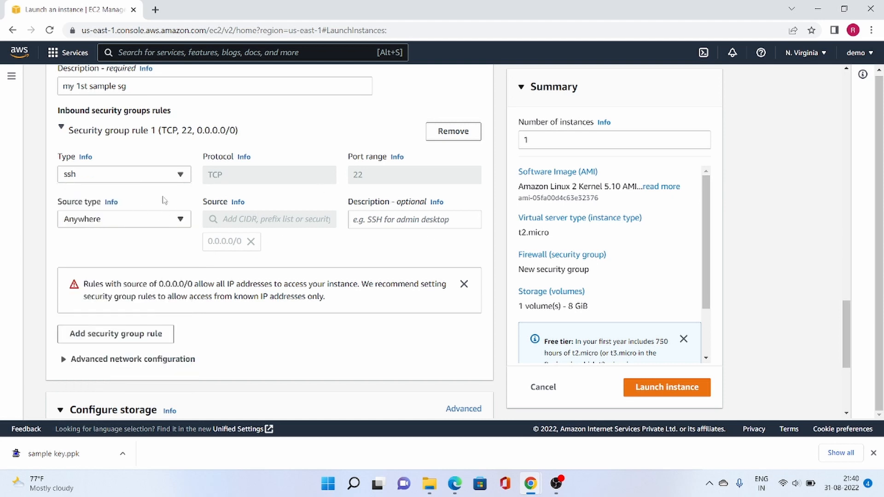
Step: Try the Custom source type for the ssh rule and return it to Anywhere
left_click(178, 222)
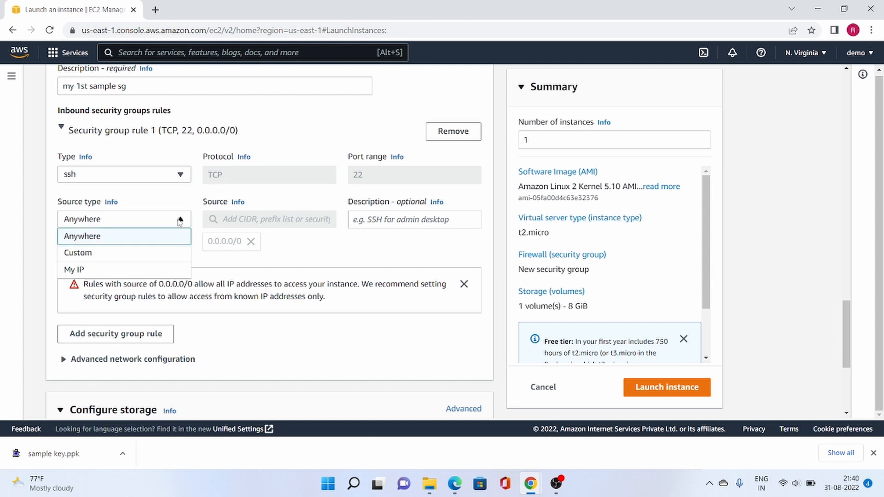
left_click(82, 257)
left_click(234, 219)
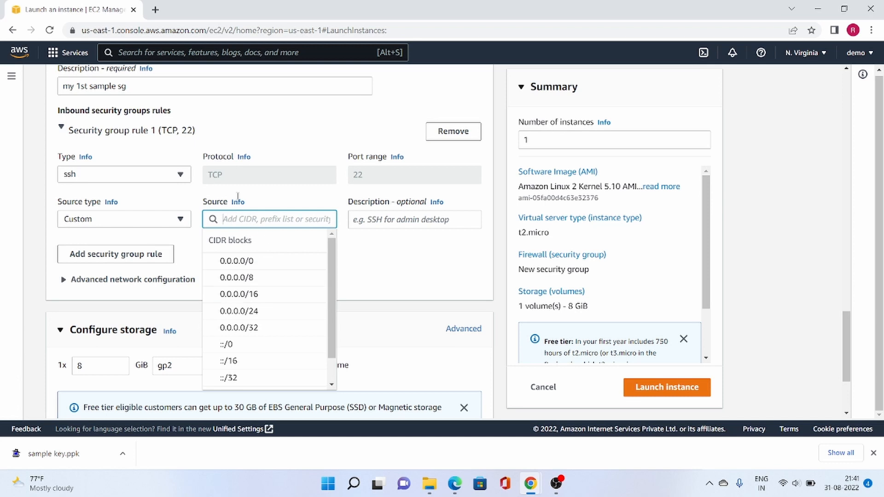
left_click(286, 199)
left_click(143, 225)
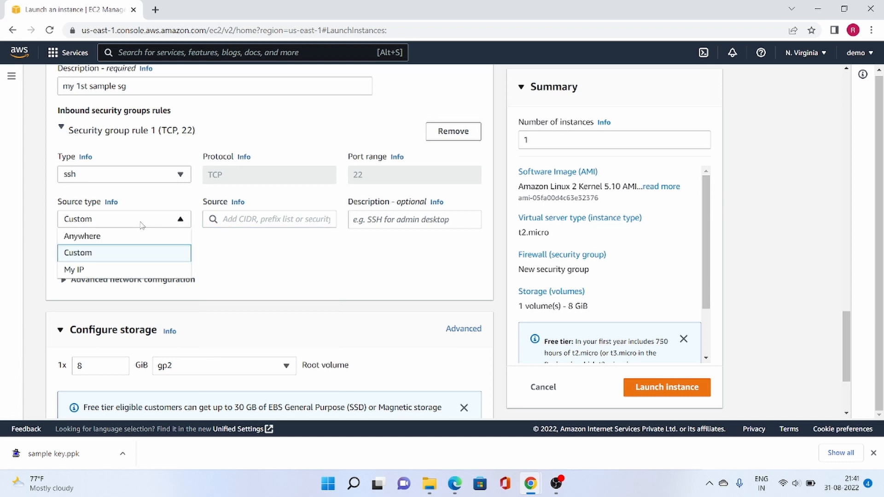
left_click(99, 236)
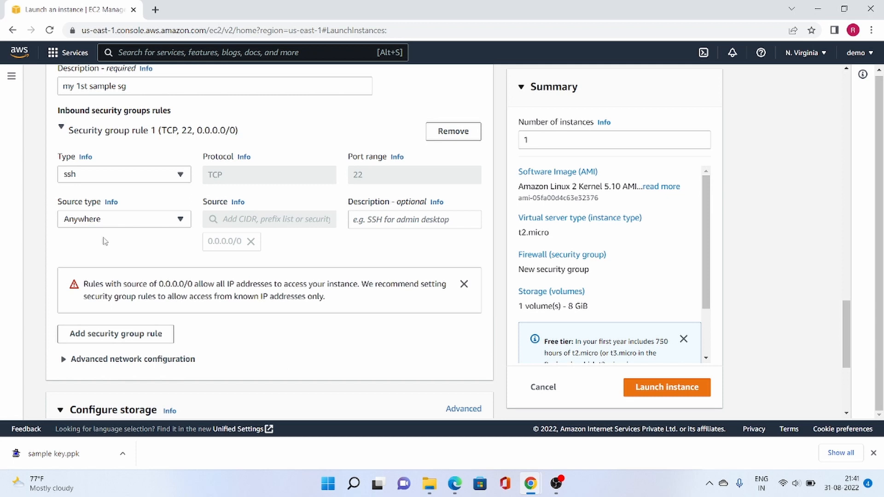
Step: Set the description of the inbound ssh rule to ssh from anywhere
left_click(385, 223)
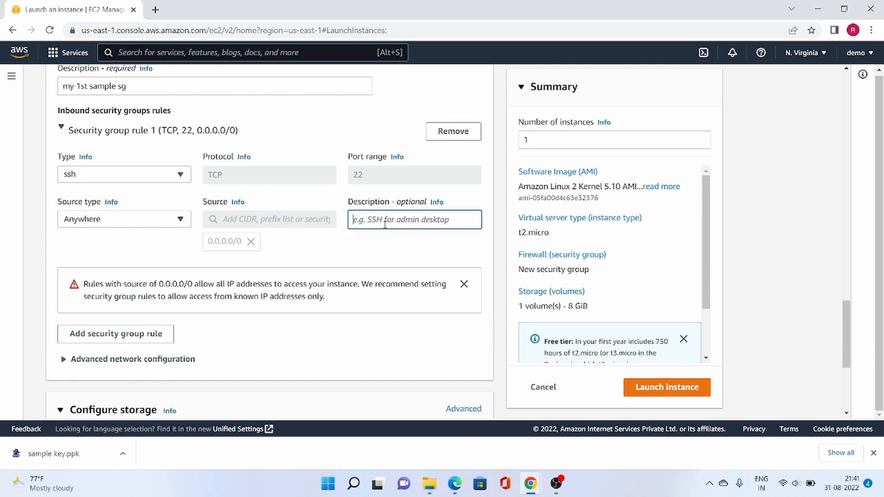
type("ssh")
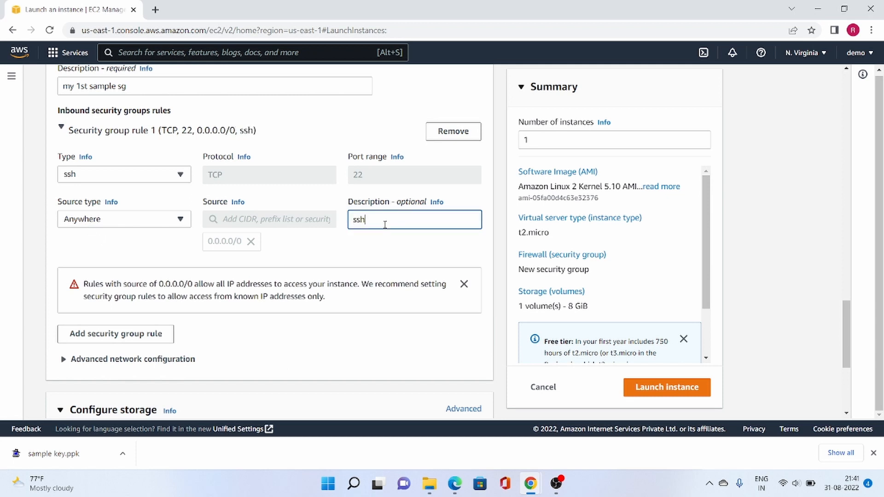
type(" from")
type(" anye")
type("here")
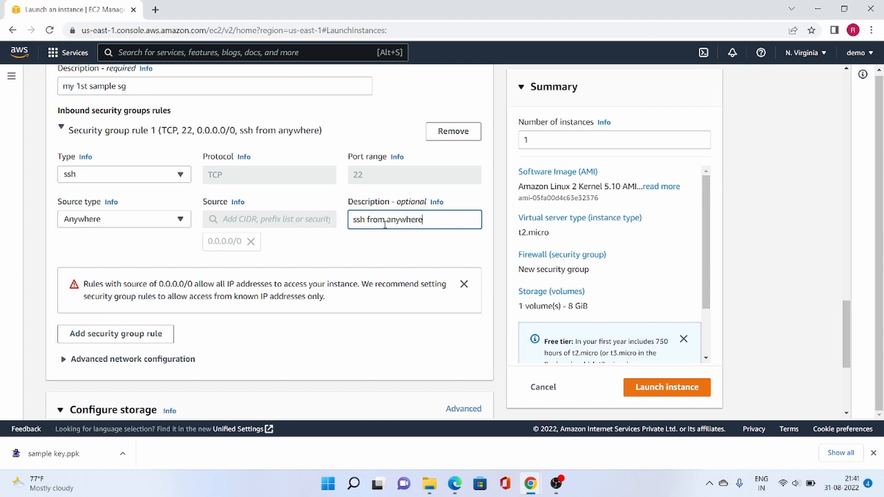
Step: Add a new EBS volume to the instance's storage configuration and remove it again
scroll(384, 224, "down", 1)
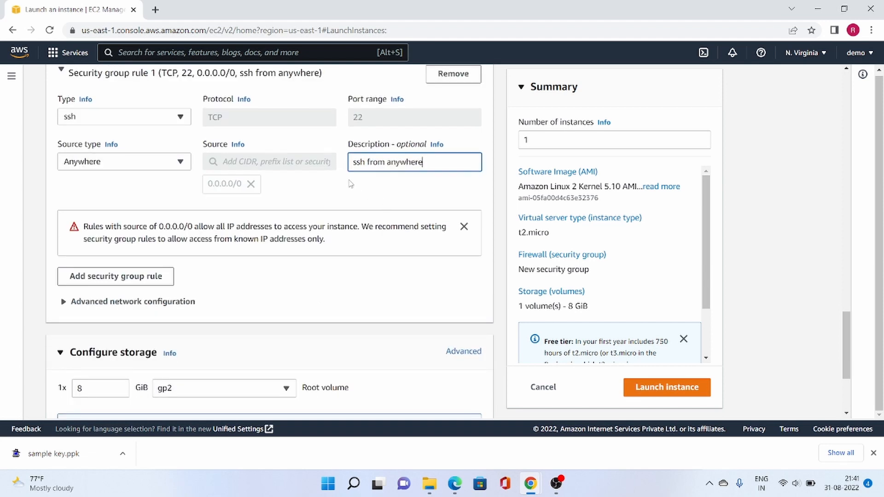
scroll(347, 182, "down", 1)
scroll(346, 182, "down", 2)
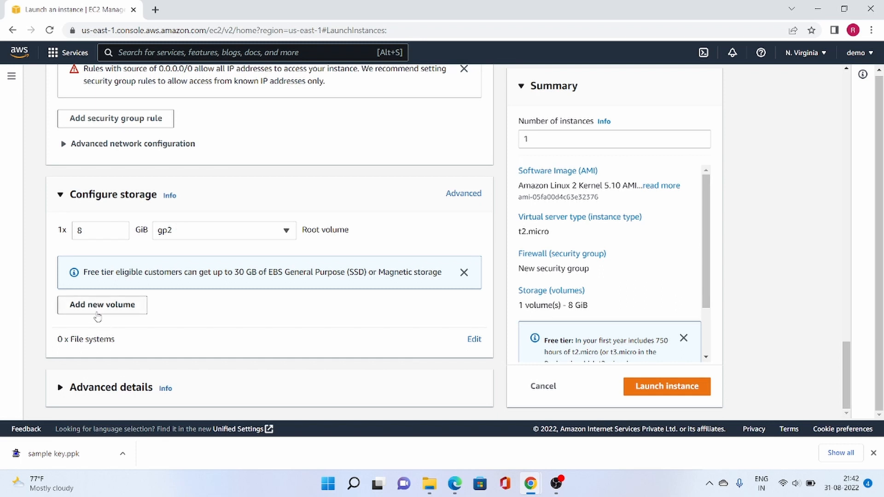
left_click(98, 308)
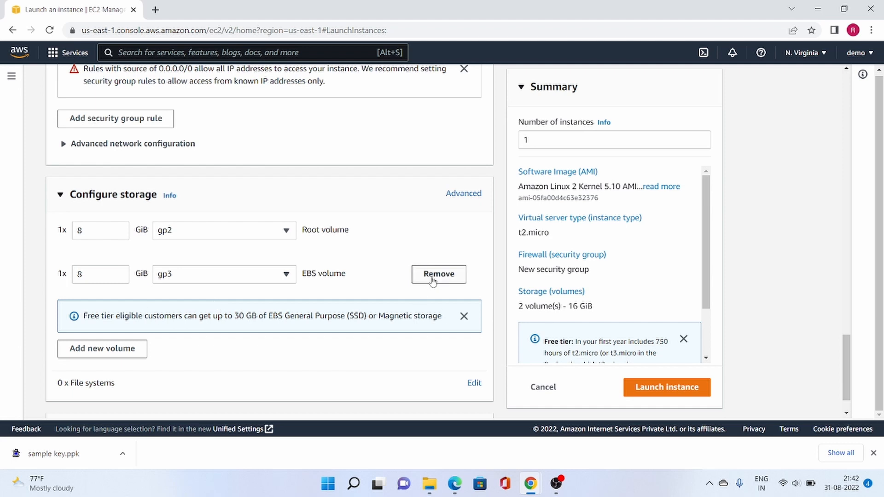
left_click(433, 276)
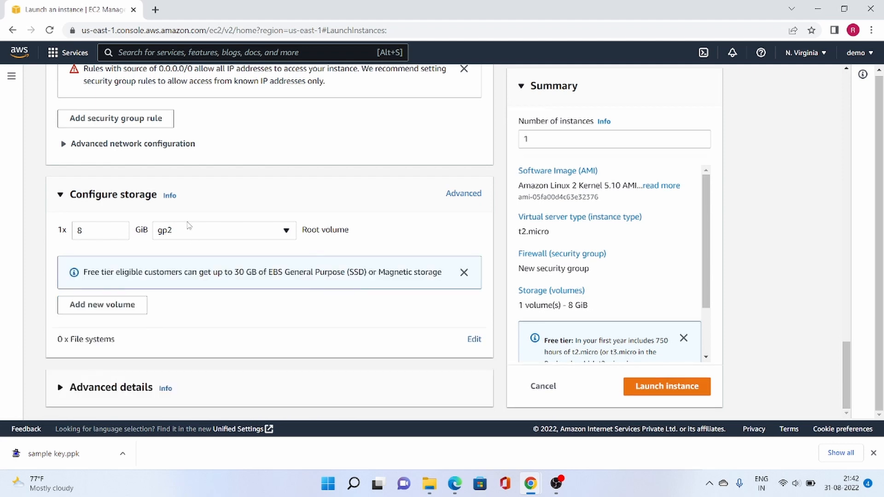
Step: Review the advanced details, including the Request Spot Instances option and the domain join directory choices, leaving them all at their defaults
left_click(70, 387)
scroll(228, 263, "down", 2)
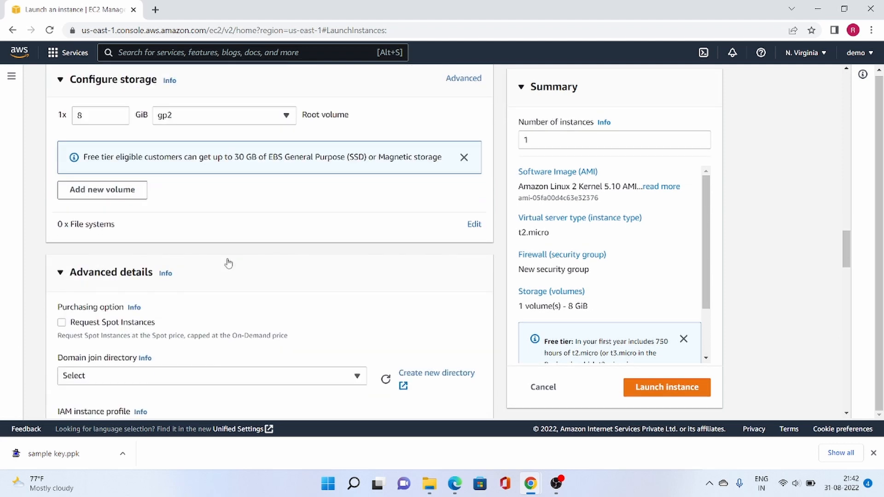
scroll(229, 263, "down", 1)
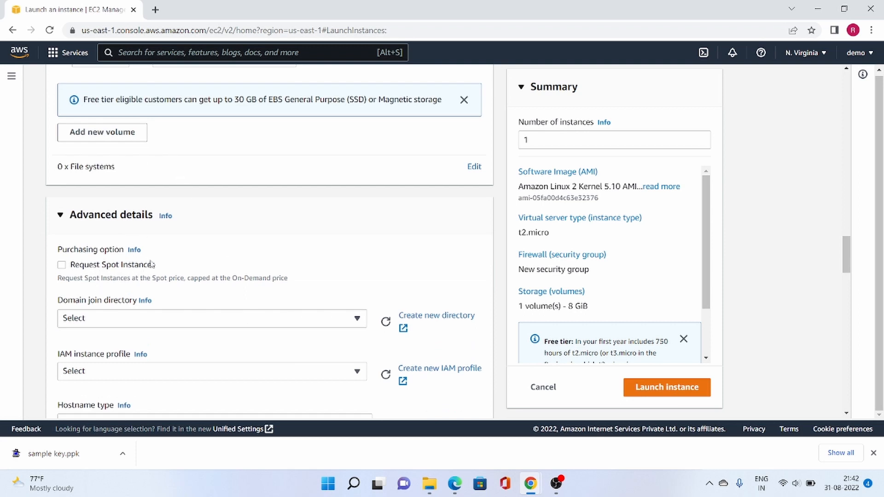
left_click(63, 269)
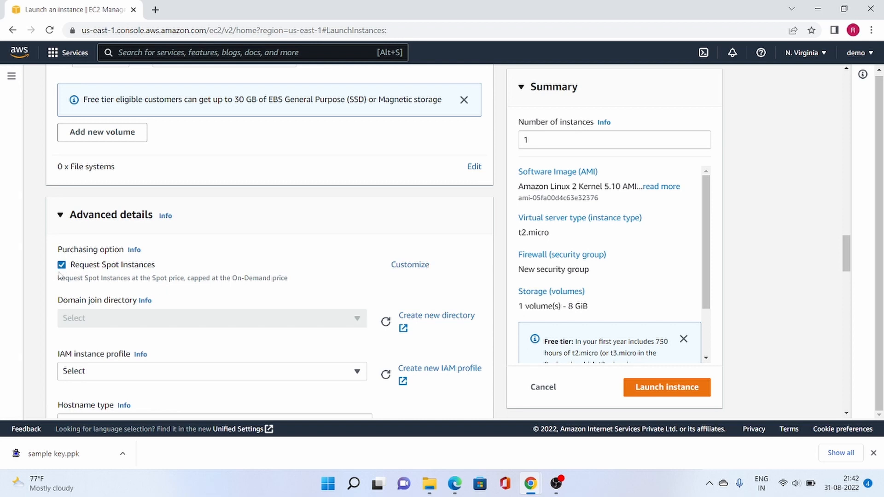
left_click(59, 271)
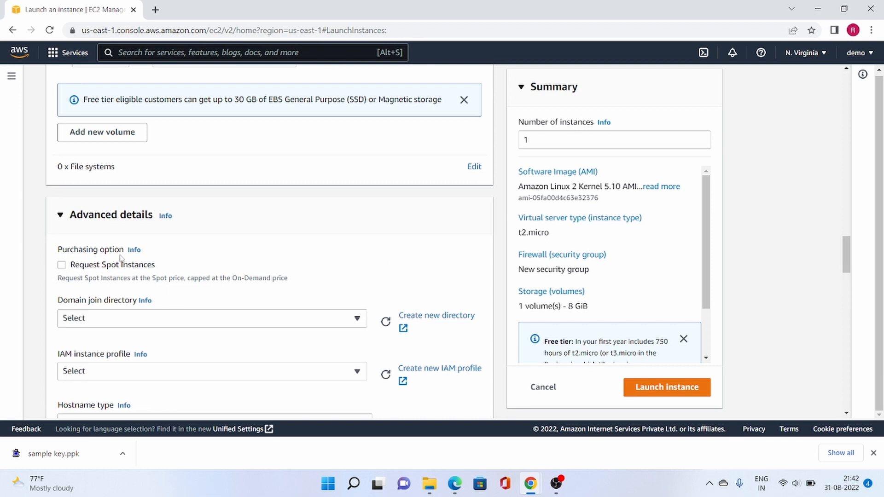
scroll(126, 262, "down", 1)
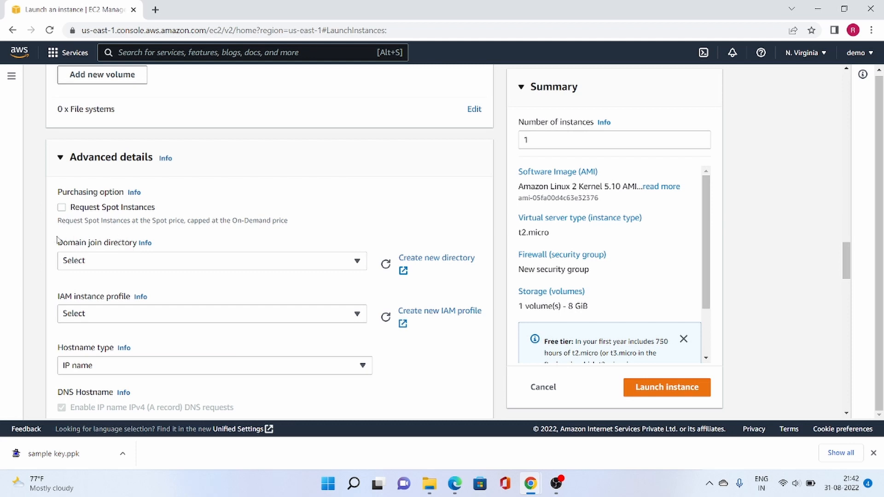
left_click(78, 261)
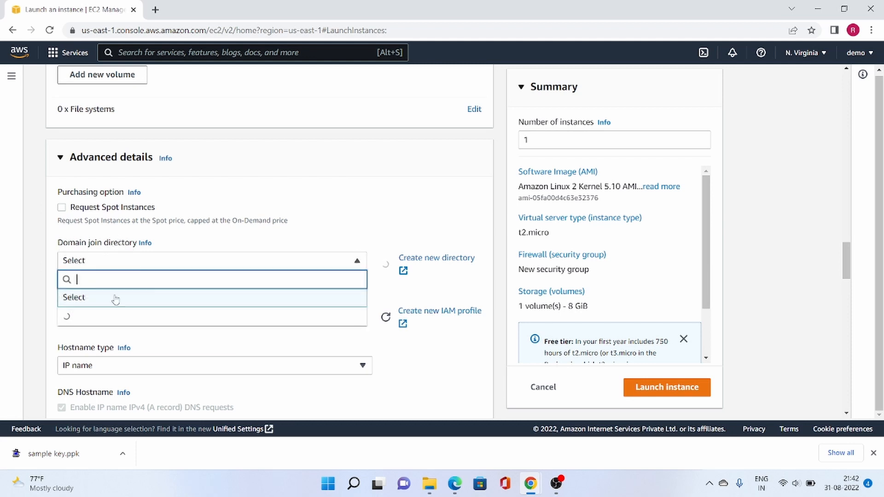
left_click(242, 240)
scroll(119, 284, "down", 2)
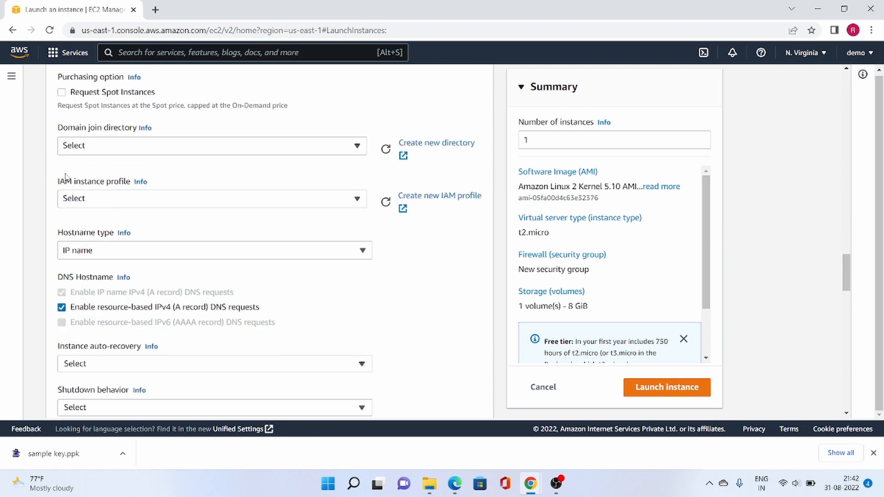
scroll(112, 230, "up", 3)
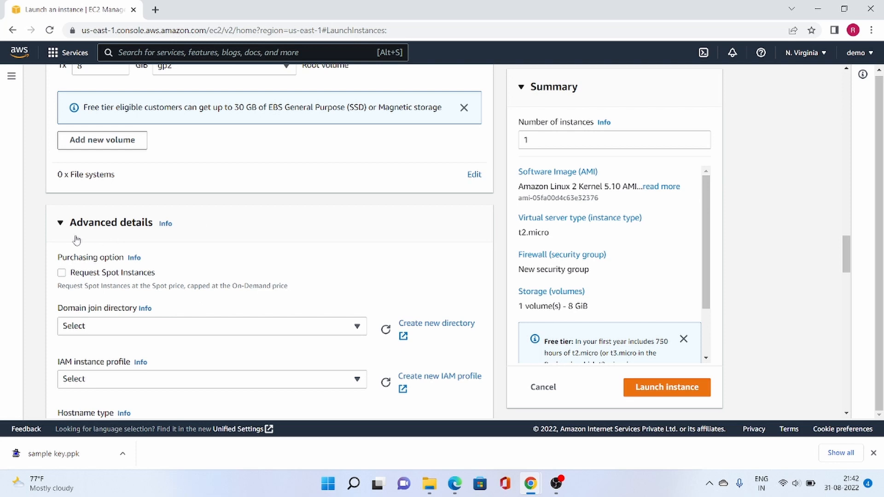
left_click(60, 223)
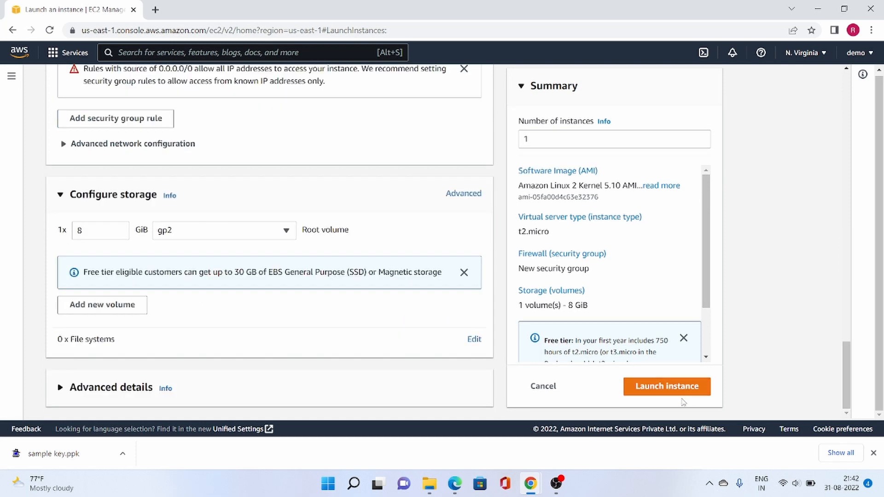
Step: Launch the instance, view all instances and refresh the list to check its state
left_click(652, 389)
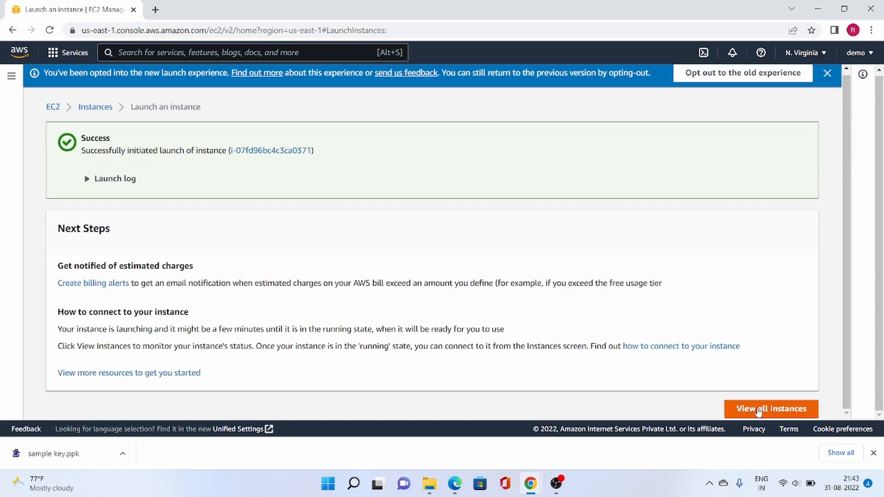
left_click(758, 411)
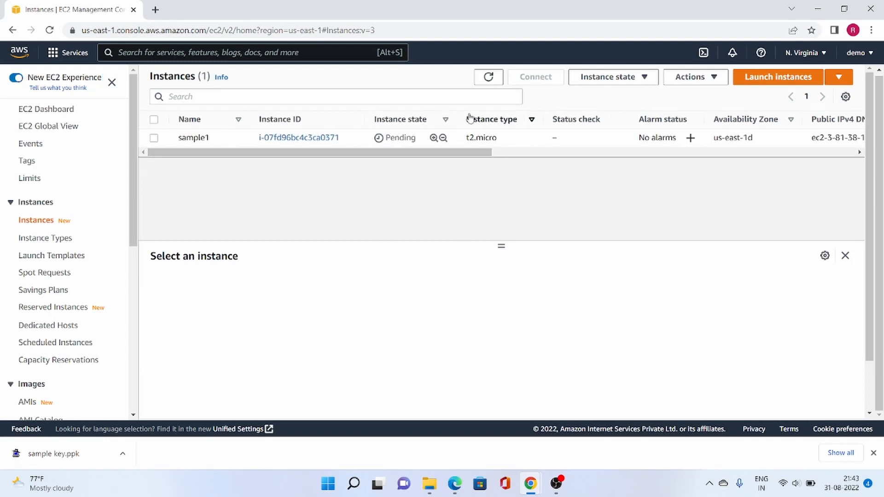
double_click(489, 79)
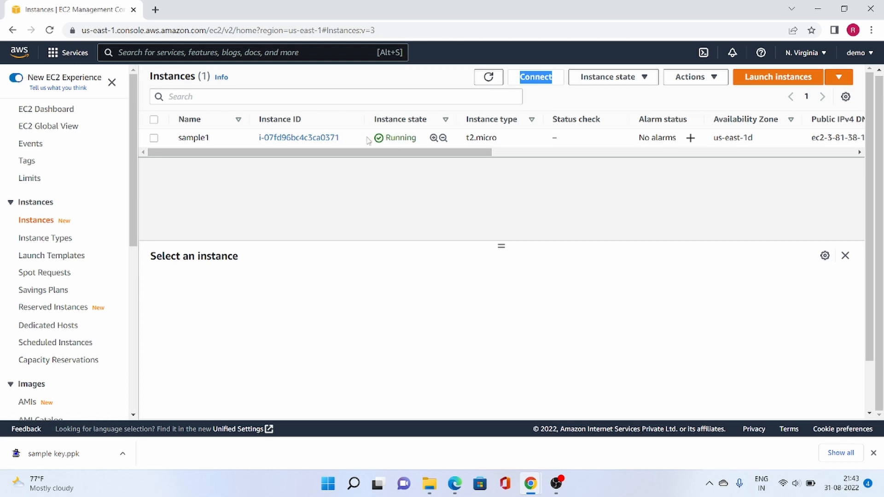
left_click_drag(414, 152, 407, 171)
left_click(528, 198)
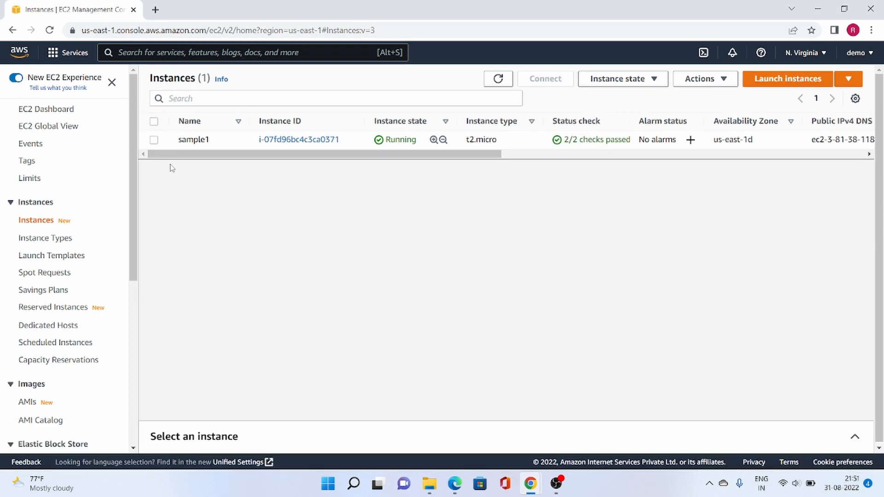
Step: Select the sample1 instance and examine its instance summary, instance details, security groups and inbound rules
left_click(153, 141)
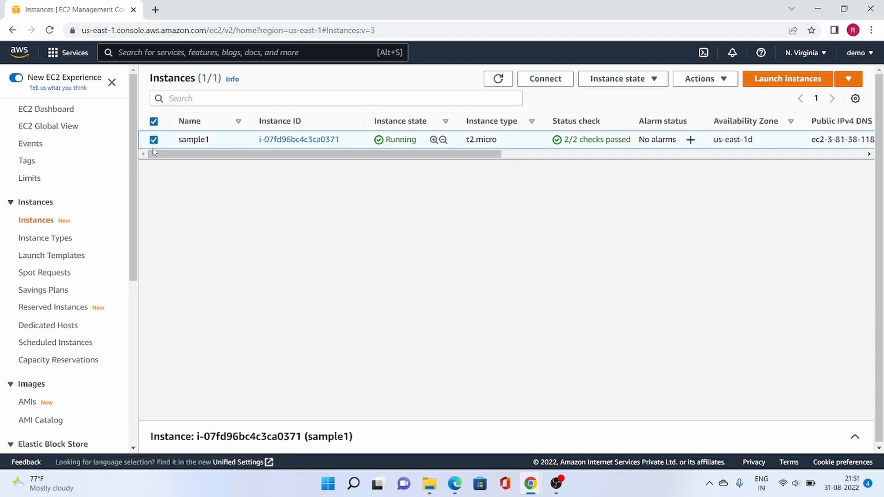
left_click(854, 436)
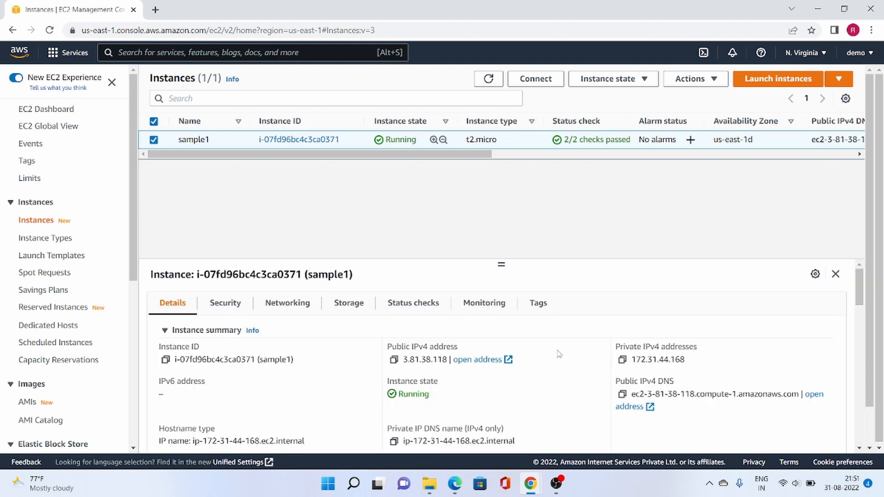
scroll(613, 401, "down", 3)
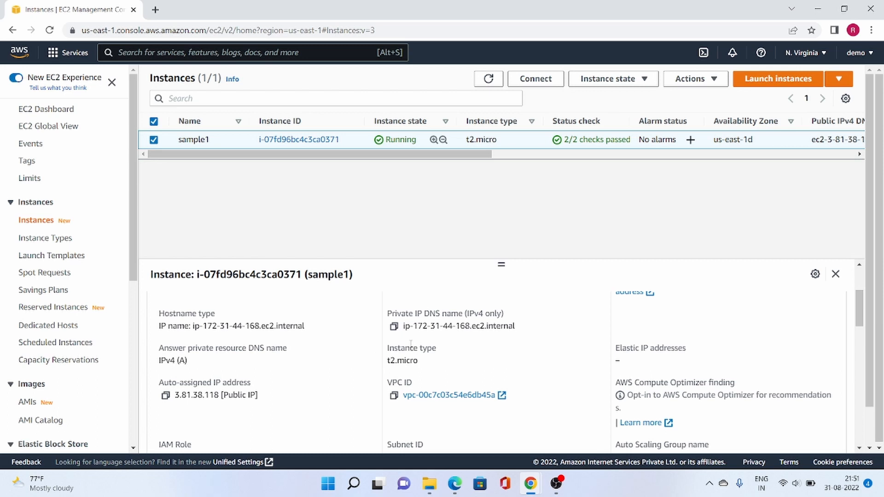
scroll(410, 343, "down", 2)
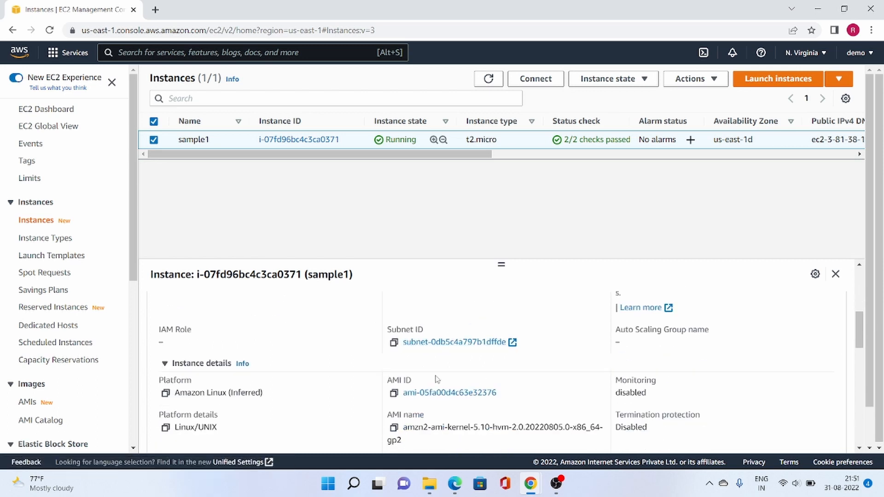
scroll(454, 403, "up", 5)
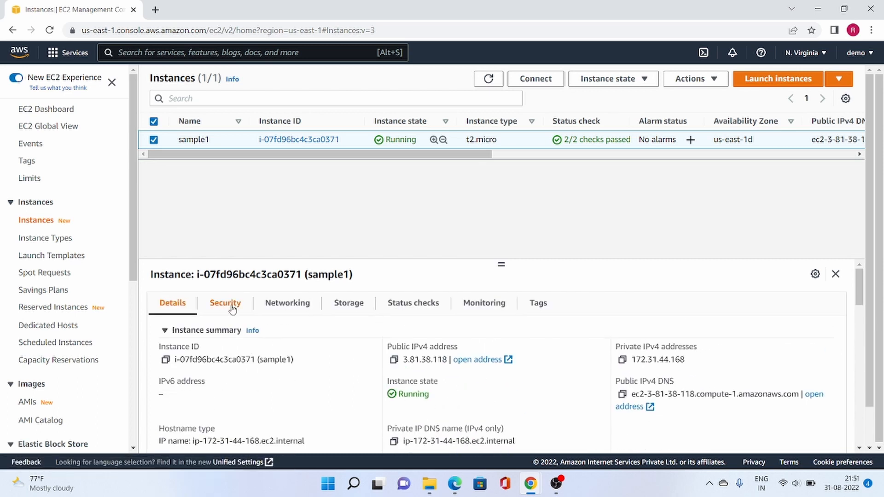
left_click(231, 306)
scroll(225, 382, "down", 2)
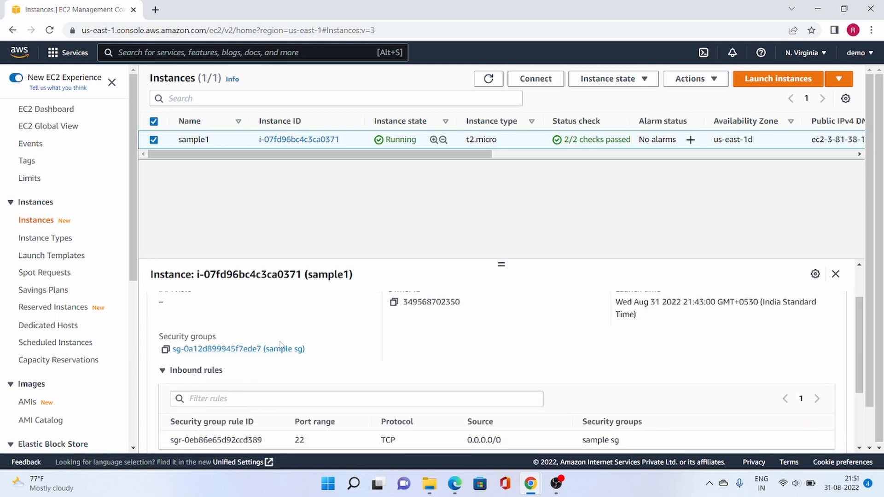
Step: Examine the outbound rules of the sample1 instance's security group, plus its networking details and network interfaces
scroll(290, 361, "down", 2)
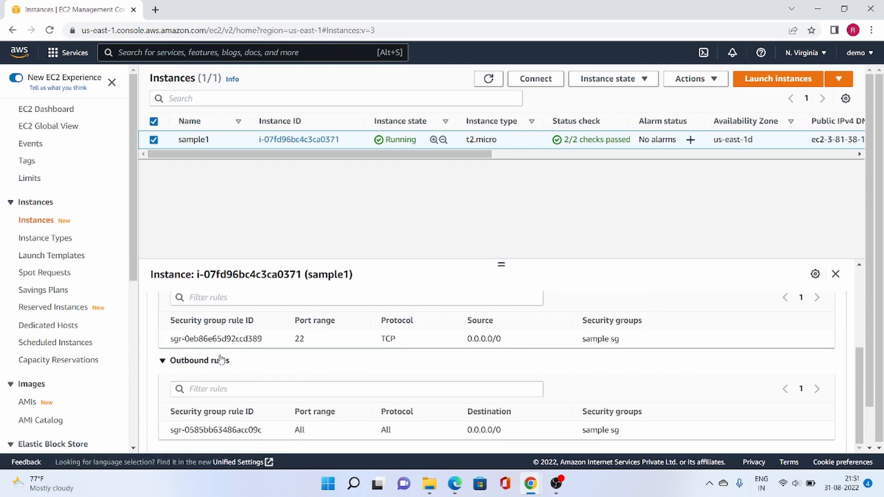
scroll(253, 375, "up", 1)
scroll(291, 397, "down", 1)
scroll(329, 405, "up", 3)
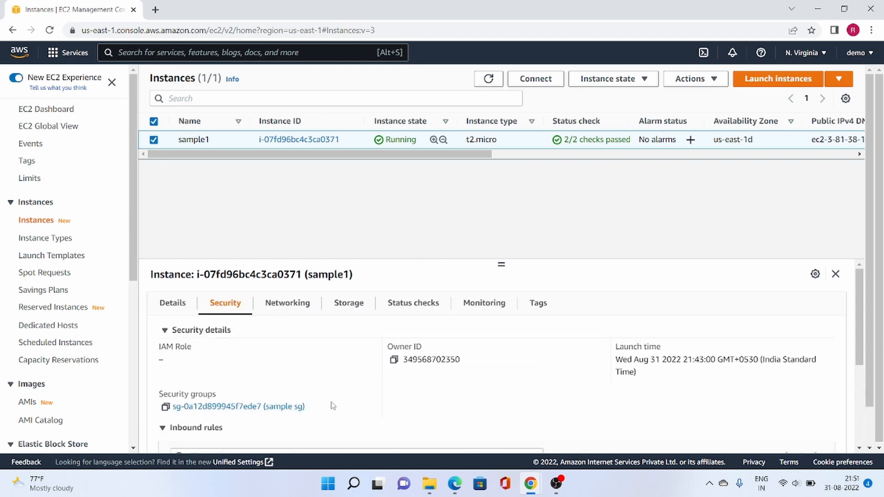
left_click(290, 311)
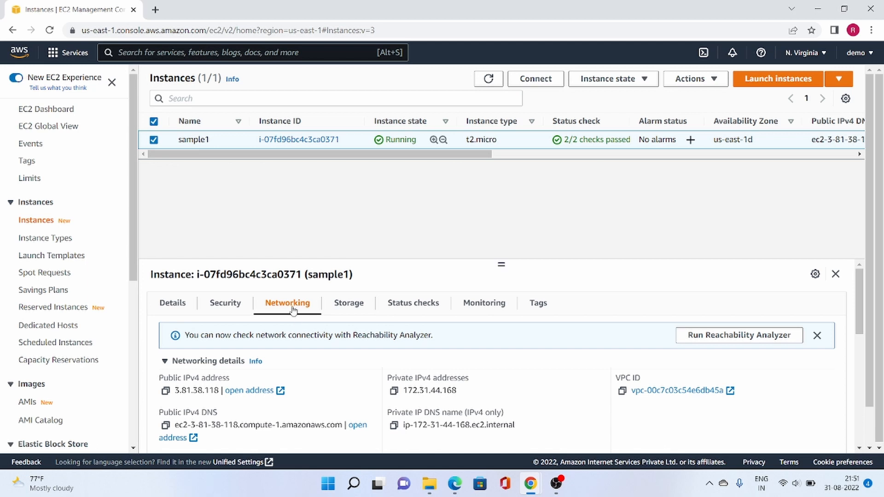
scroll(312, 379, "down", 1)
scroll(313, 380, "down", 4)
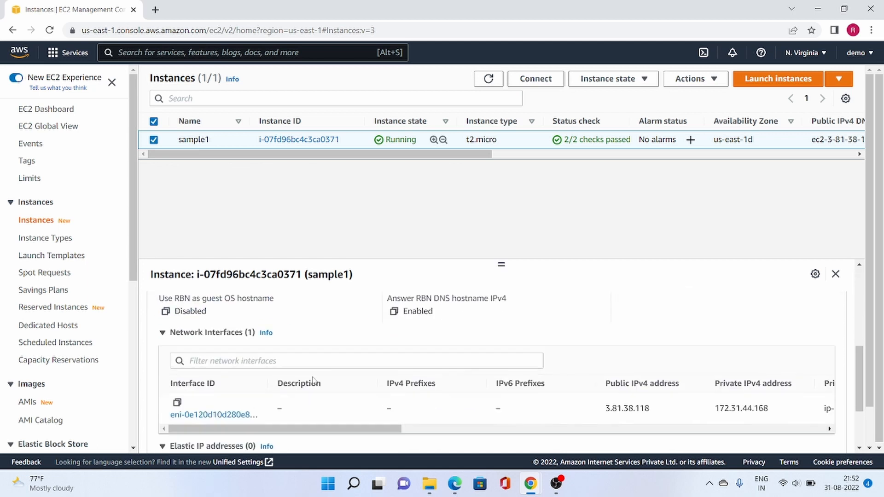
scroll(344, 391, "up", 5)
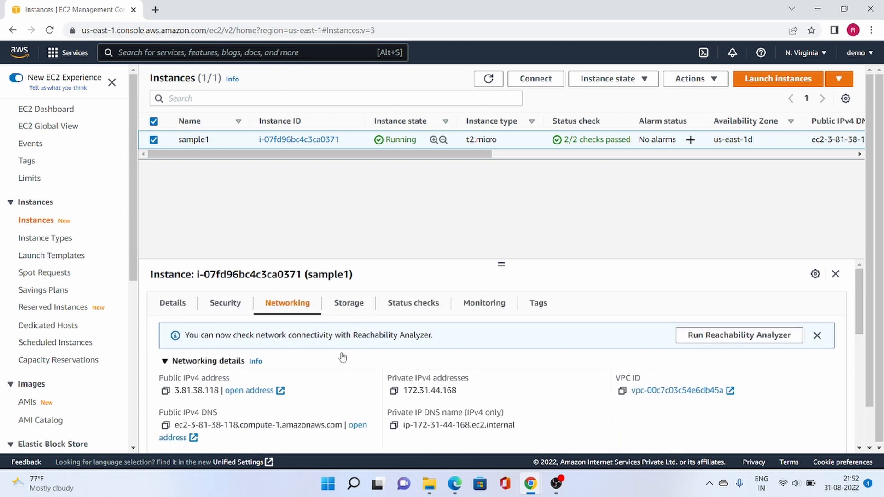
Step: Examine the sample1 instance's block devices and root volume replacement tasks, as well as its system and instance status checks
left_click(353, 309)
scroll(360, 376, "down", 3)
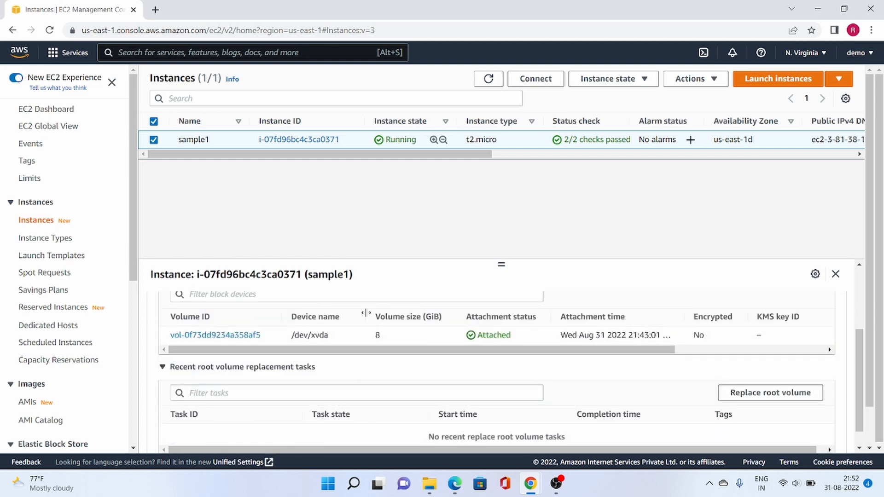
scroll(412, 343, "up", 3)
left_click(400, 306)
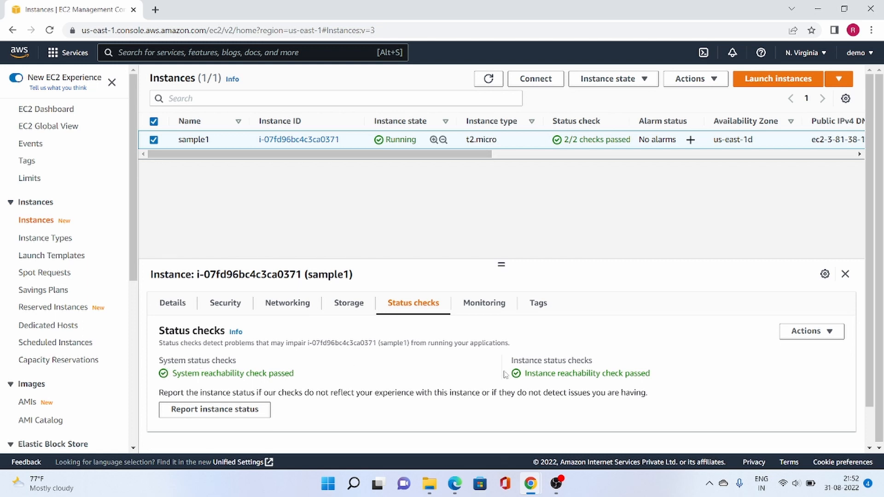
Step: Review the sample1 instance's monitoring graphs for CPU utilization, failed status checks, network traffic and disk activity
left_click(485, 305)
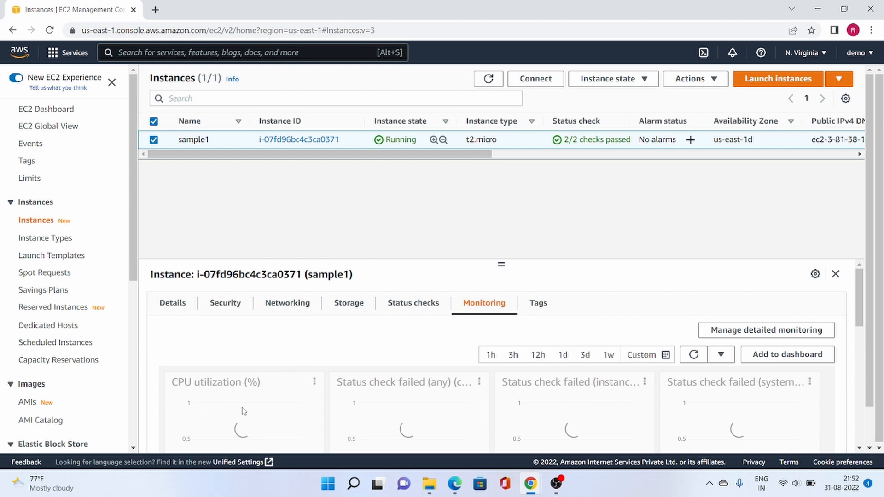
scroll(229, 360, "down", 1)
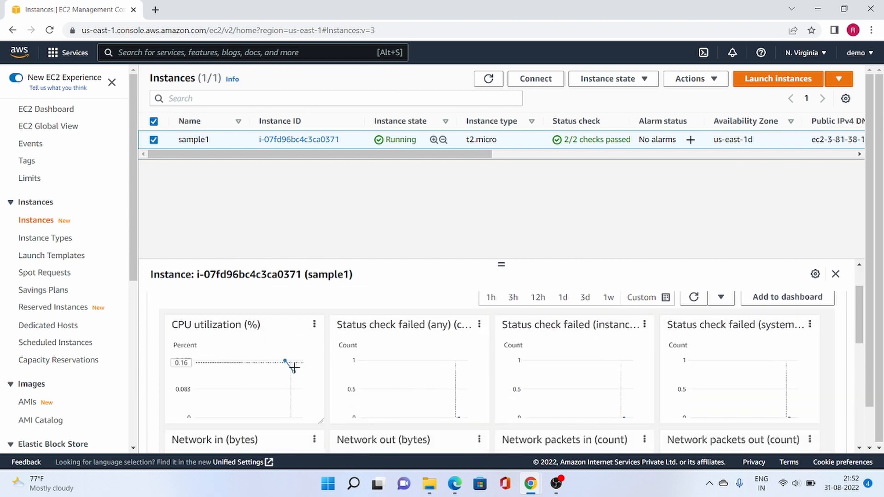
scroll(570, 385, "down", 1)
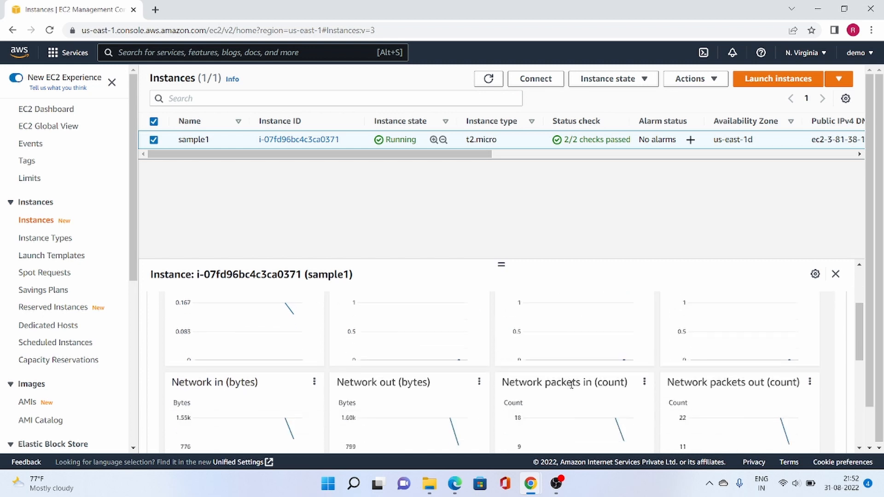
scroll(306, 363, "down", 1)
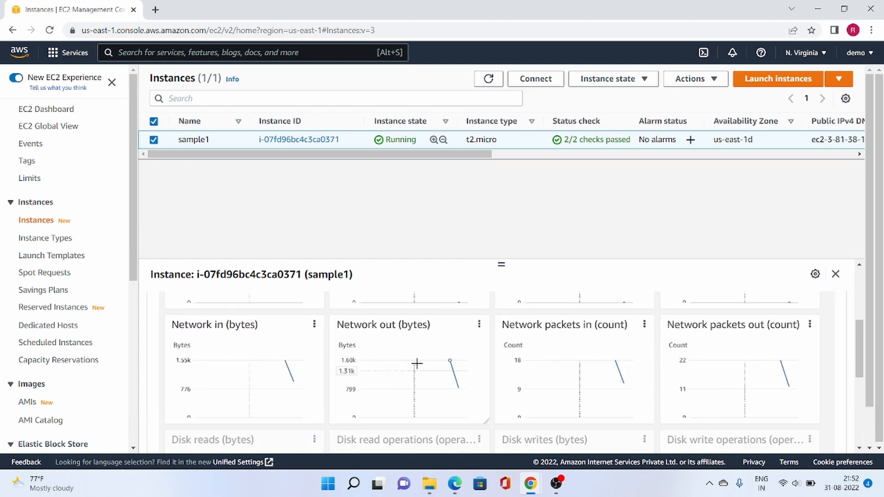
scroll(299, 368, "down", 2)
scroll(354, 360, "down", 2)
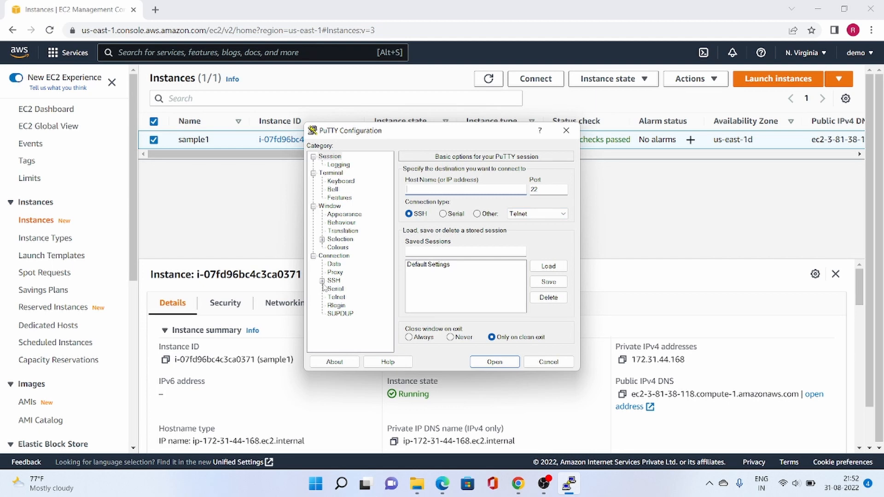
Step: In PuTTY, choose the sample key file from the Downloads folder as the private key for SSH authentication
left_click(322, 281)
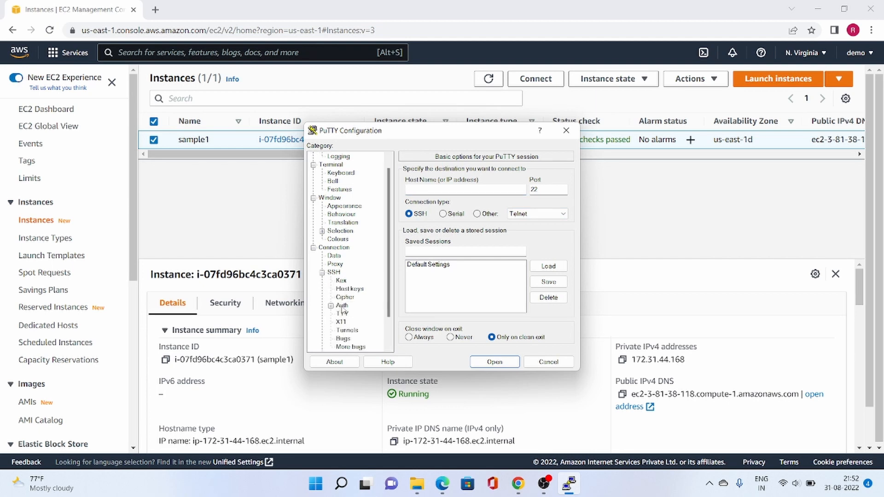
left_click(342, 306)
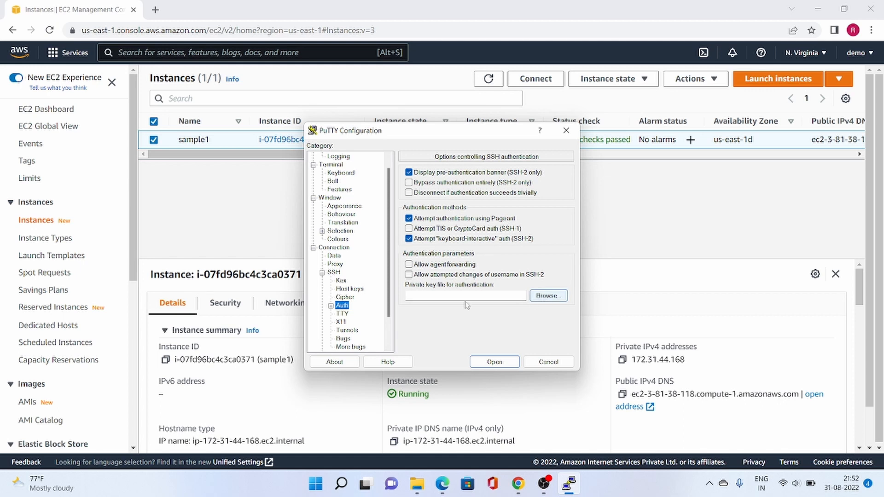
left_click(547, 296)
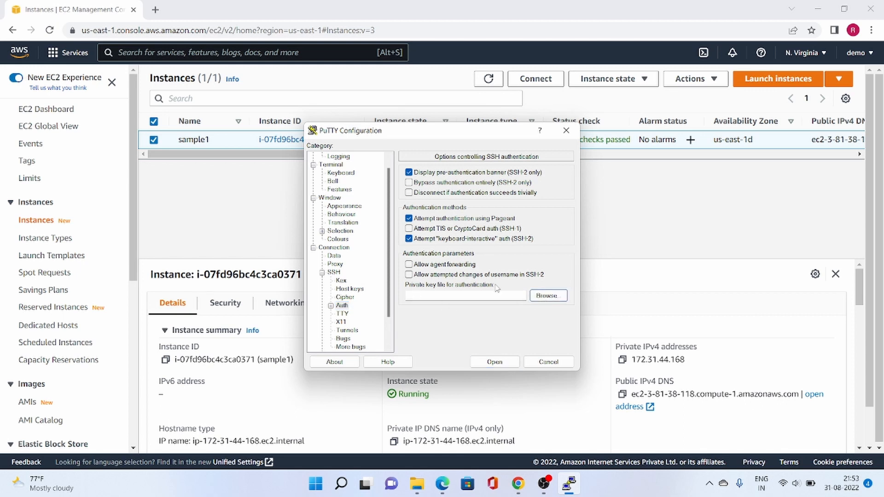
left_click(550, 296)
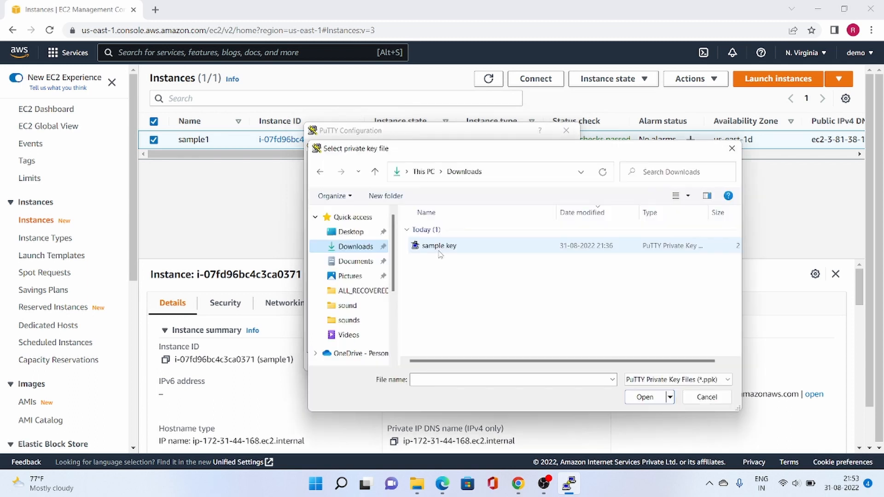
left_click(469, 249)
left_click(645, 397)
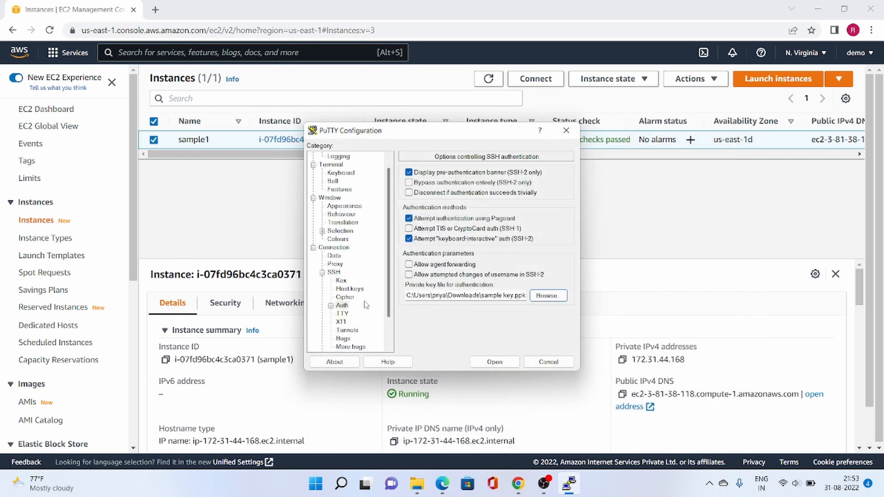
Step: Set the PuTTY session's host name to ec2-user@ followed by the sample1 instance's public IPv4 address, copied from the EC2 console
scroll(348, 272, "up", 1)
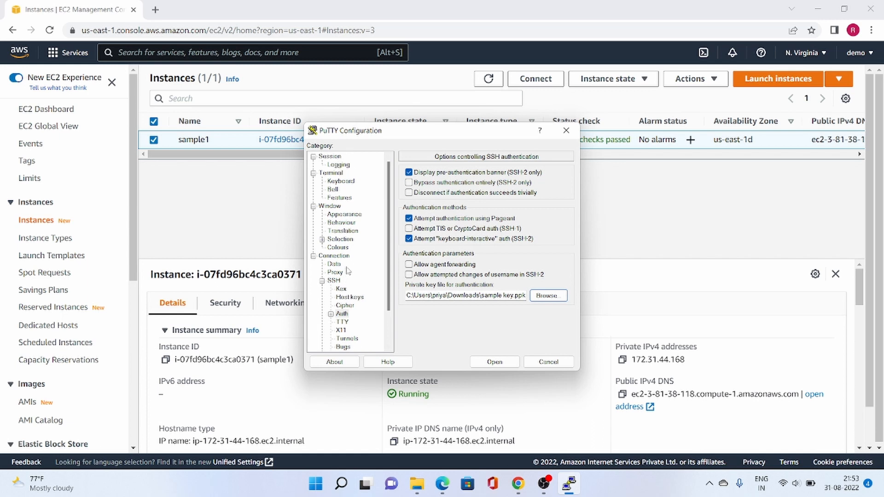
left_click(330, 157)
left_click(419, 188)
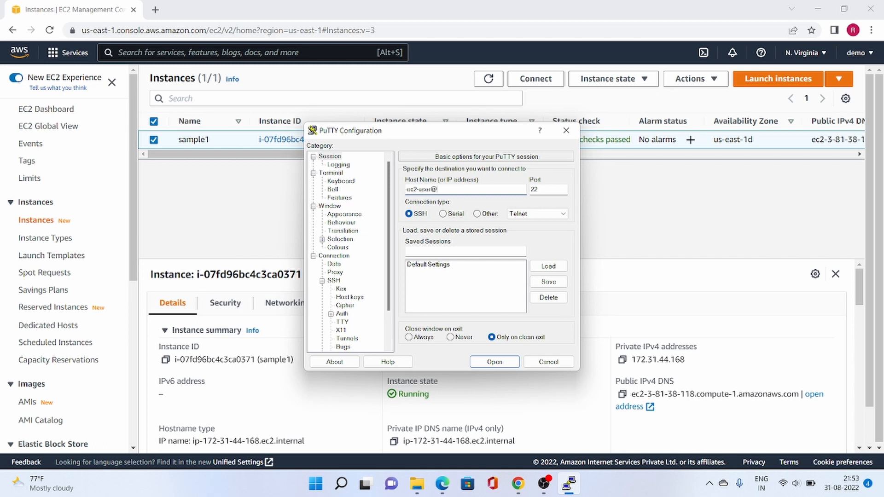
left_click(491, 389)
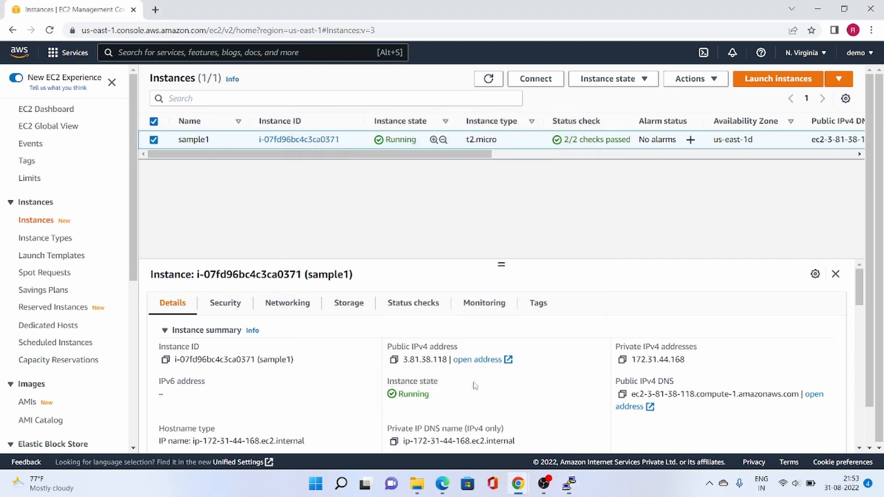
left_click(393, 360)
key("alt+Tab")
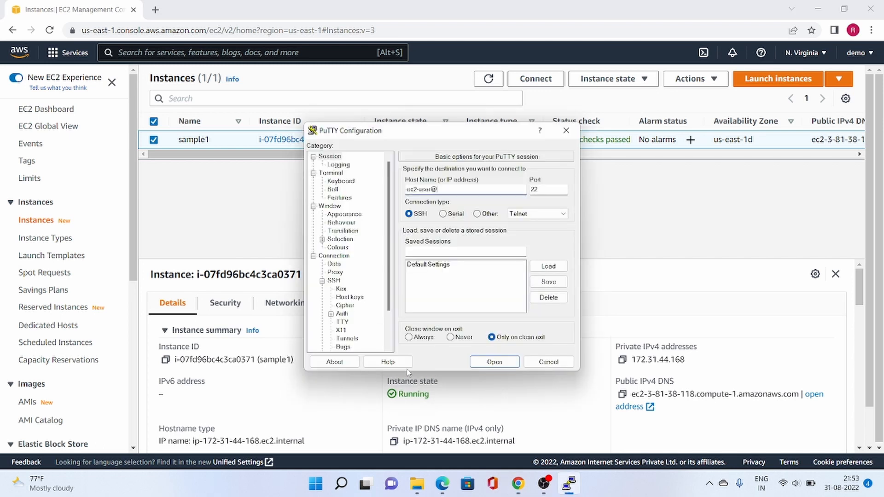
key("ctrl+v")
Step: Open the SSH connection to the instance and move the terminal window towards the middle of the desktop
left_click(495, 362)
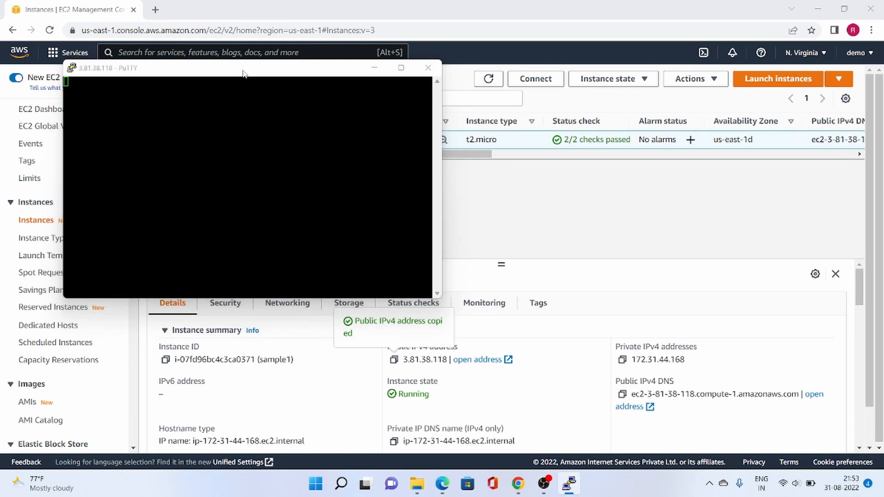
left_click(286, 275)
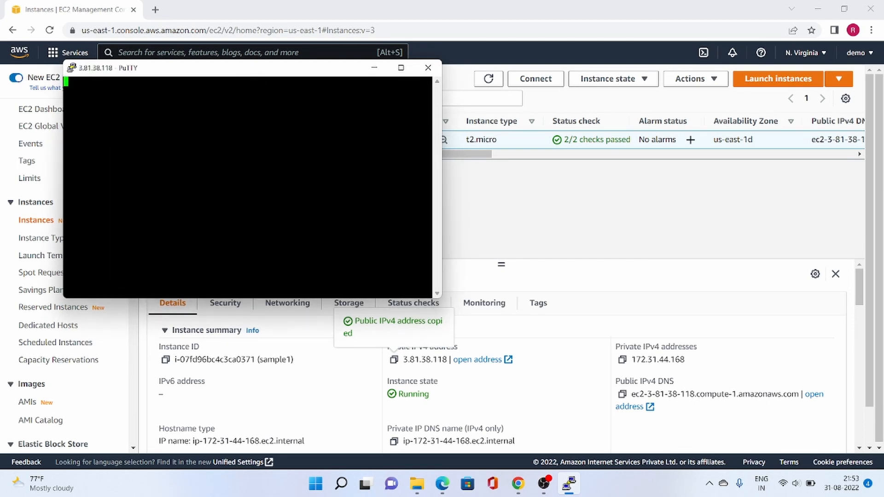
left_click_drag(200, 72, 339, 162)
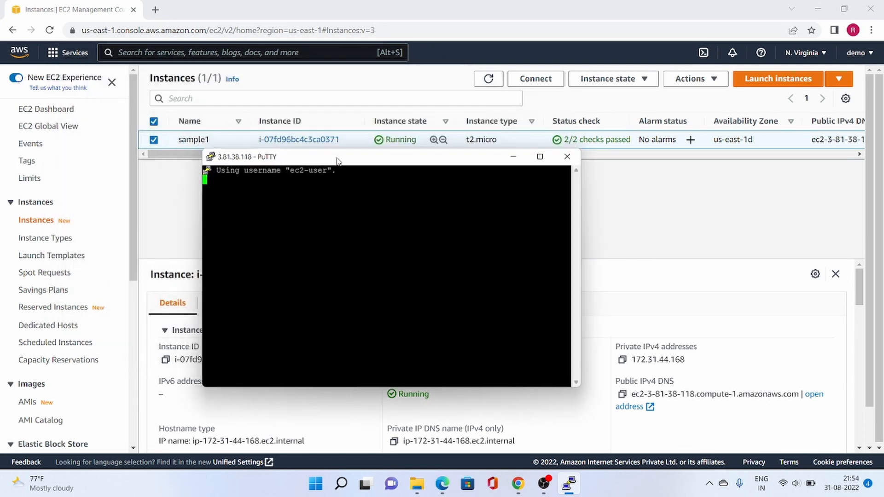